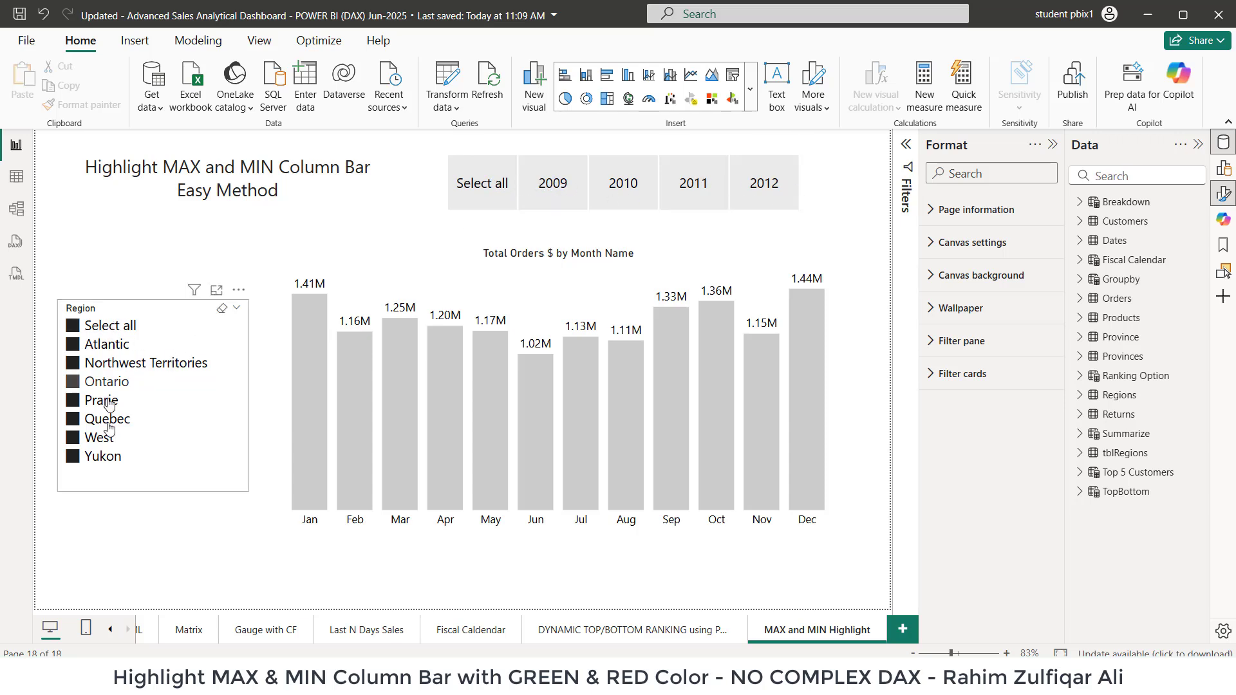
# Test the year slicer on 2009, 2010, 2011 and 2012, then return to 2009.
pyautogui.click(558, 187)
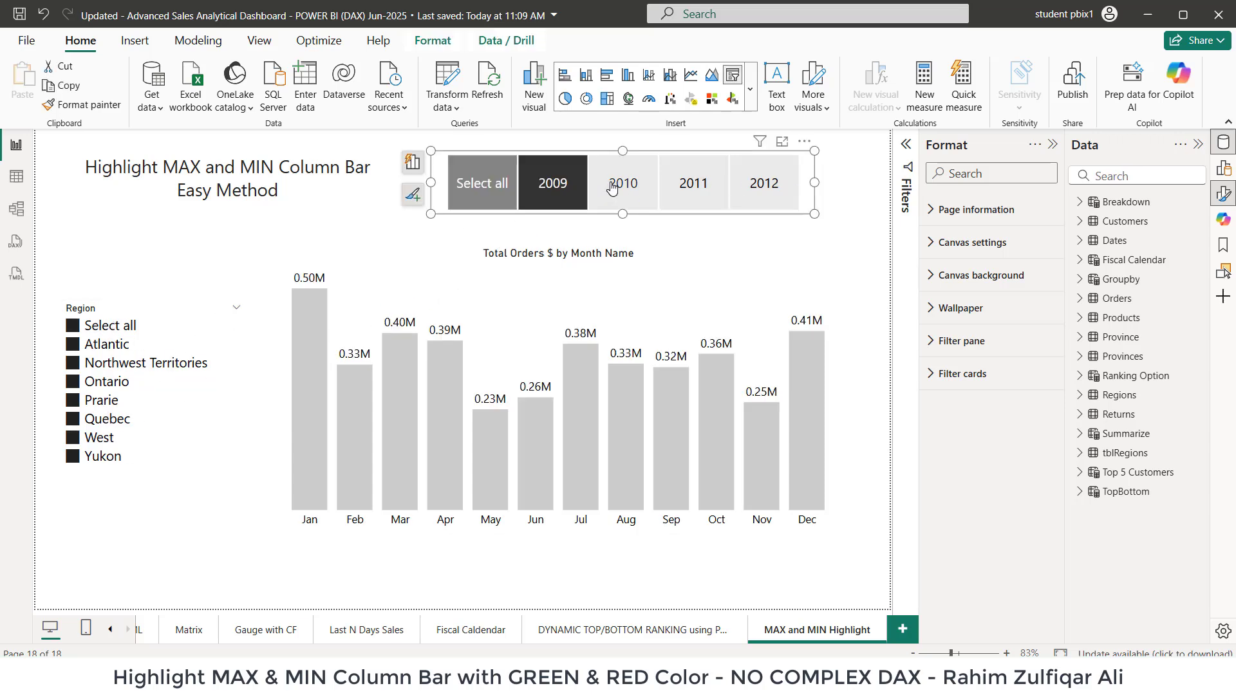
pyautogui.click(624, 186)
pyautogui.click(717, 182)
pyautogui.click(767, 182)
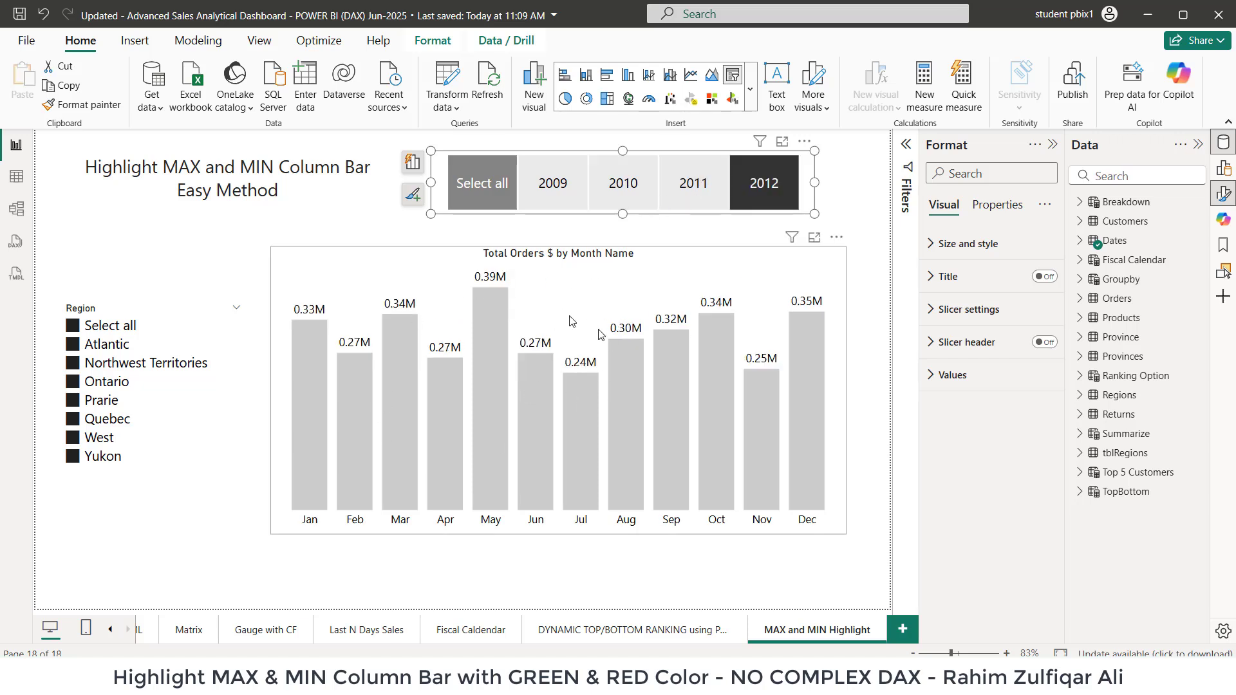
pyautogui.click(551, 185)
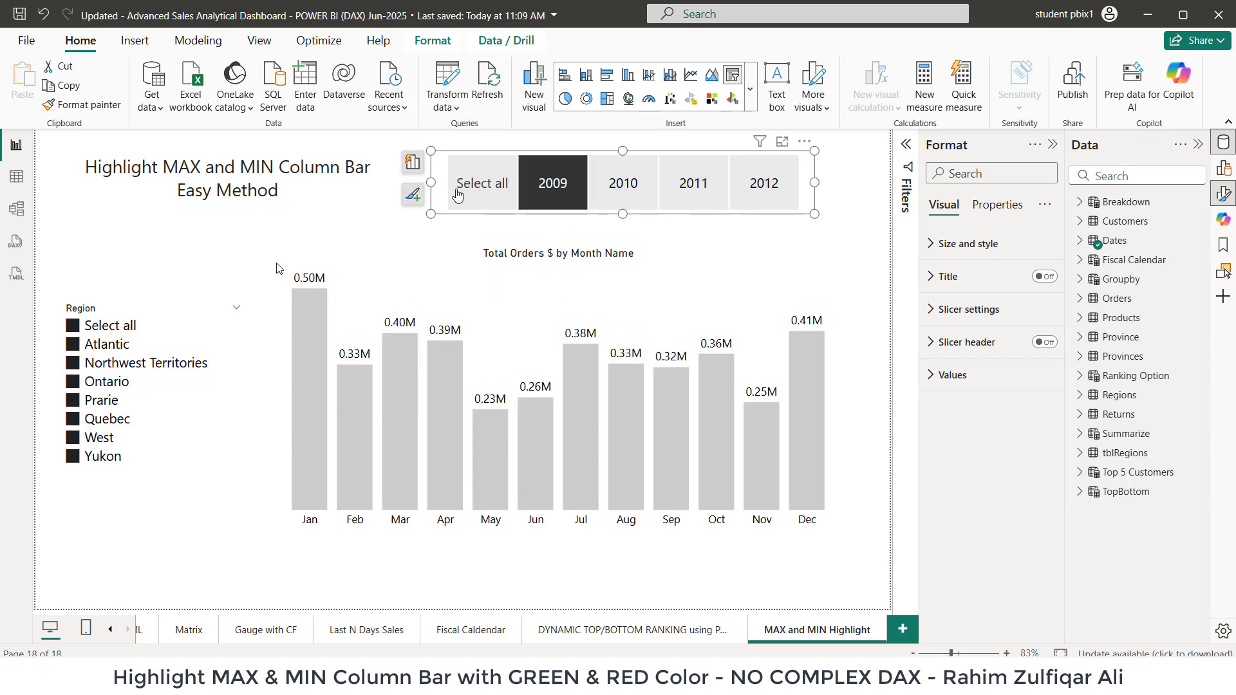
# Try Northwest Territories, Prairie, Quebec and Ontario regions, then clear the region and year filters.
pyautogui.click(106, 362)
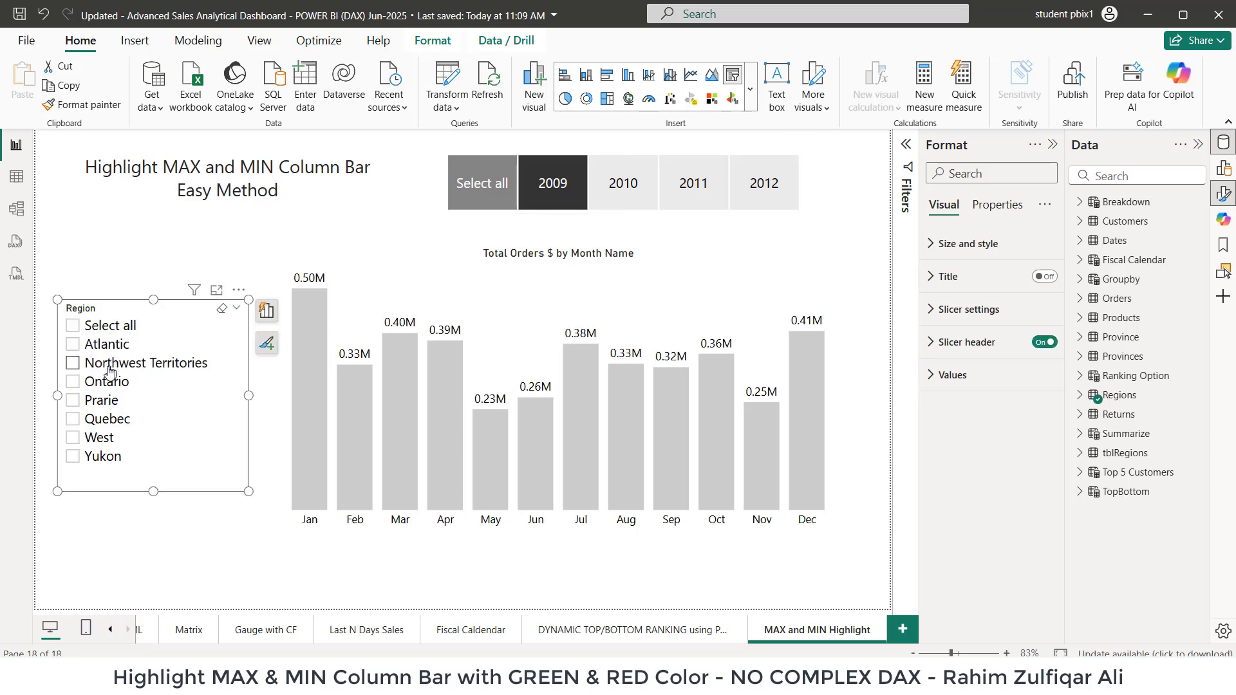
pyautogui.click(102, 402)
pyautogui.click(106, 419)
pyautogui.click(111, 385)
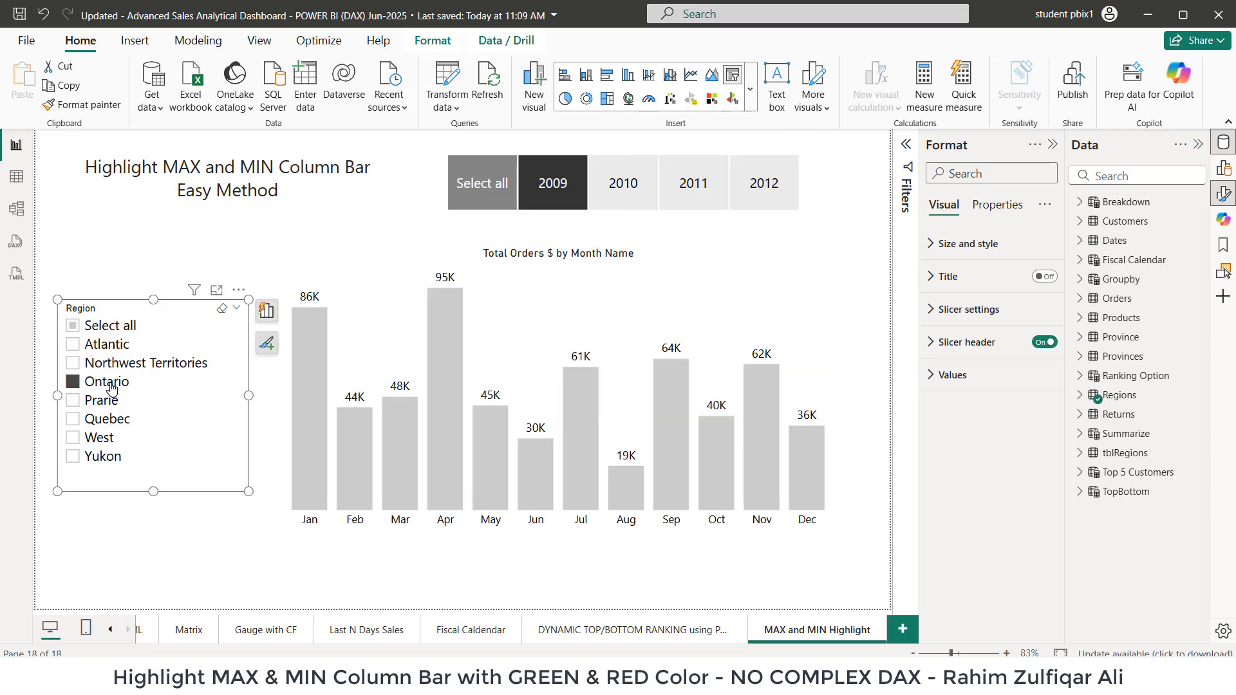
pyautogui.click(80, 325)
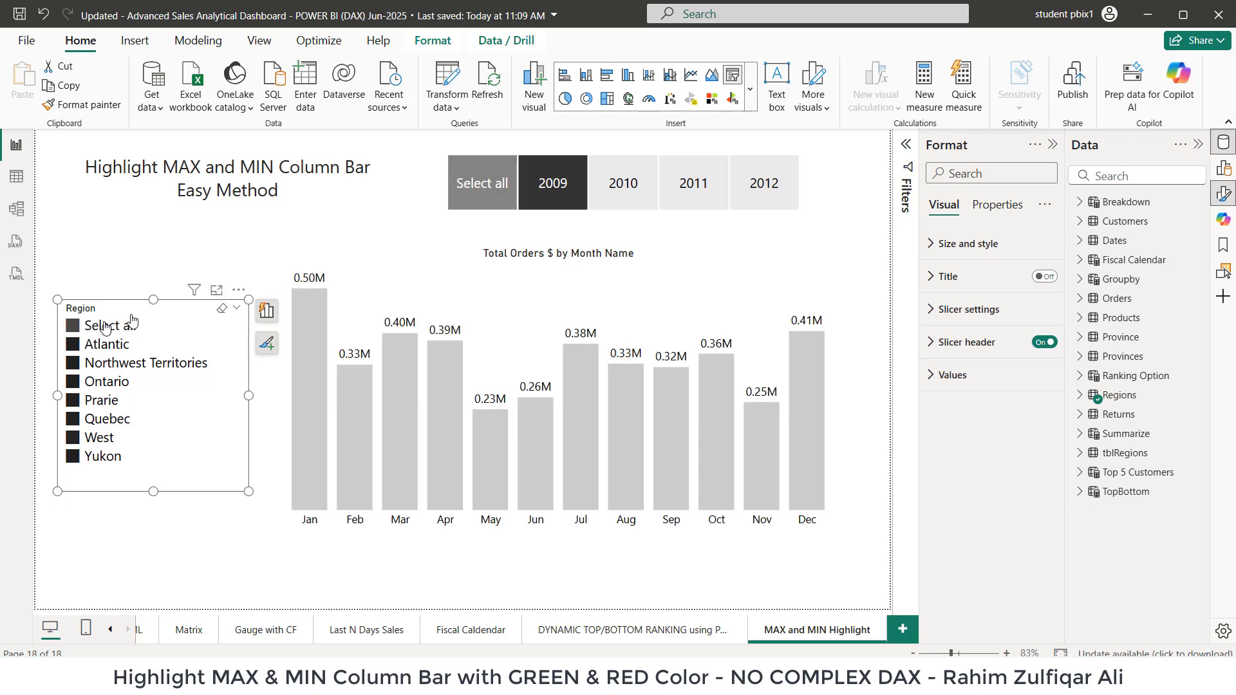
pyautogui.click(490, 195)
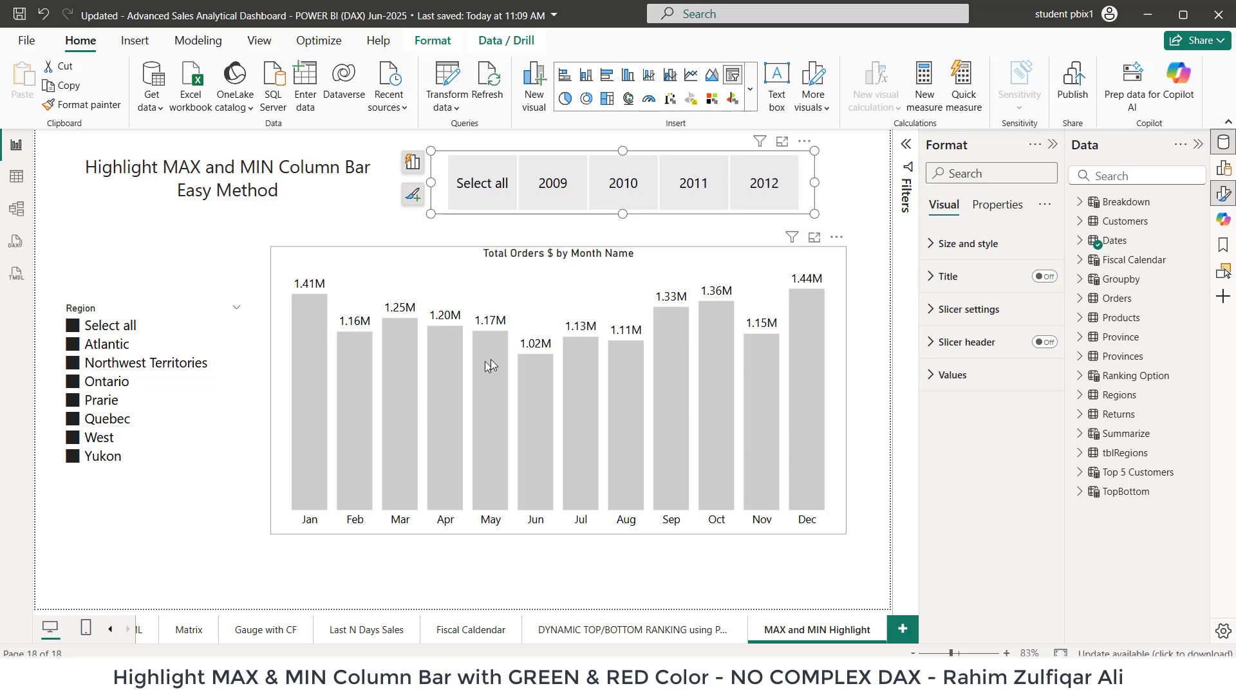
# Select the column chart and expand Columns in Format visual to reach the Color settings.
pyautogui.moveTo(477, 367)
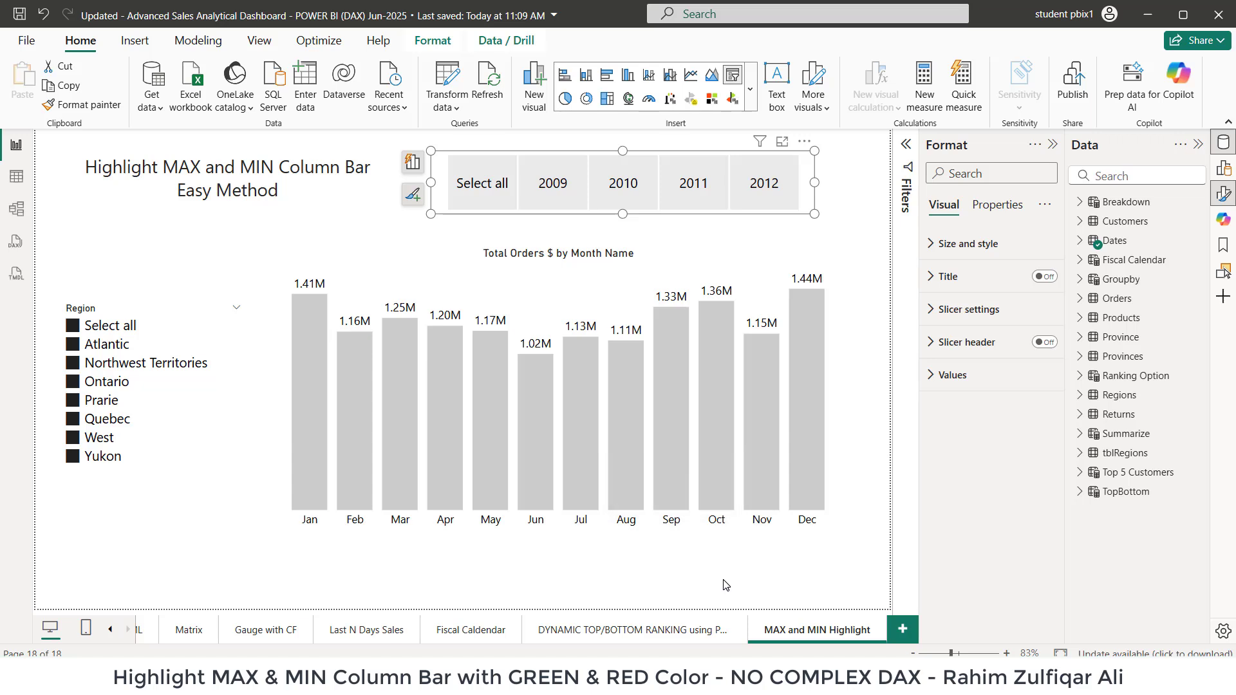
pyautogui.click(569, 272)
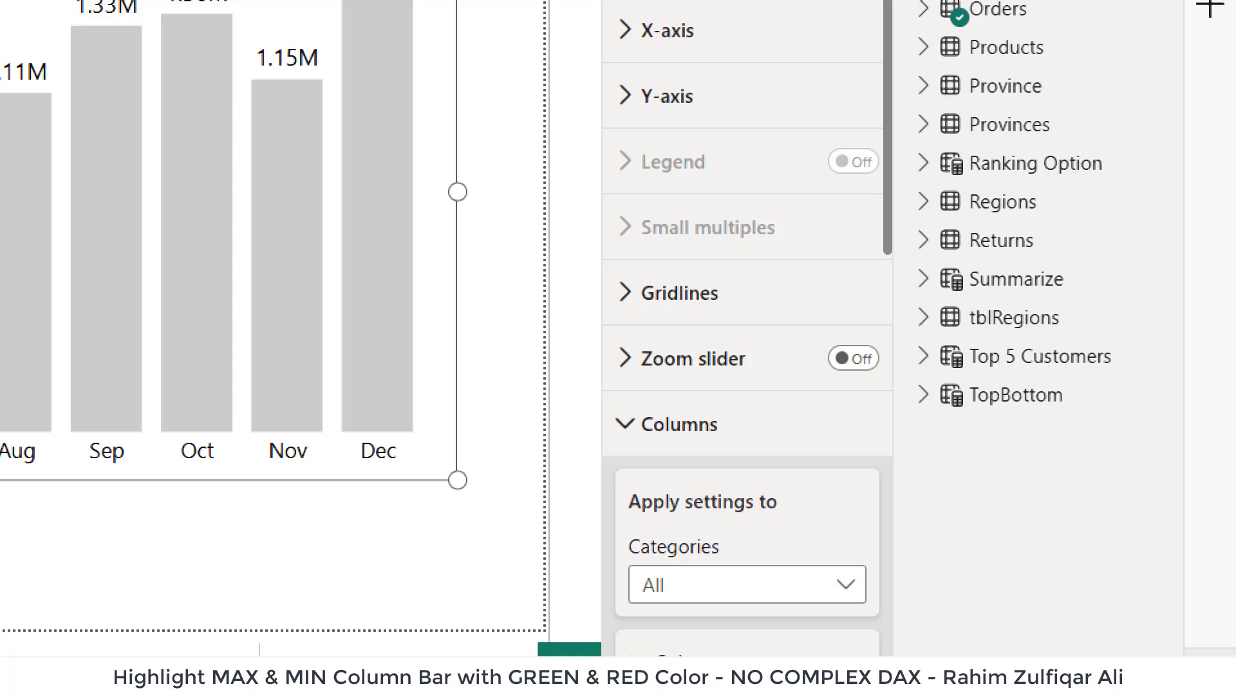
pyautogui.scroll(-3, 740, 77)
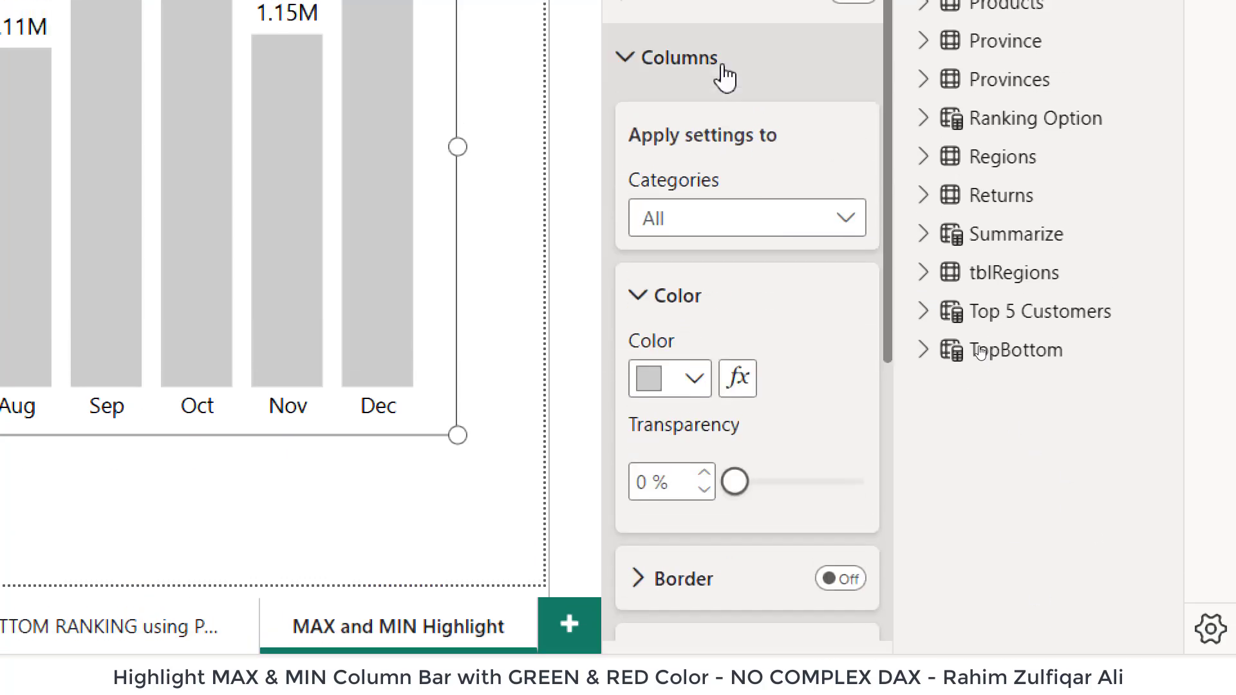
pyautogui.click(654, 116)
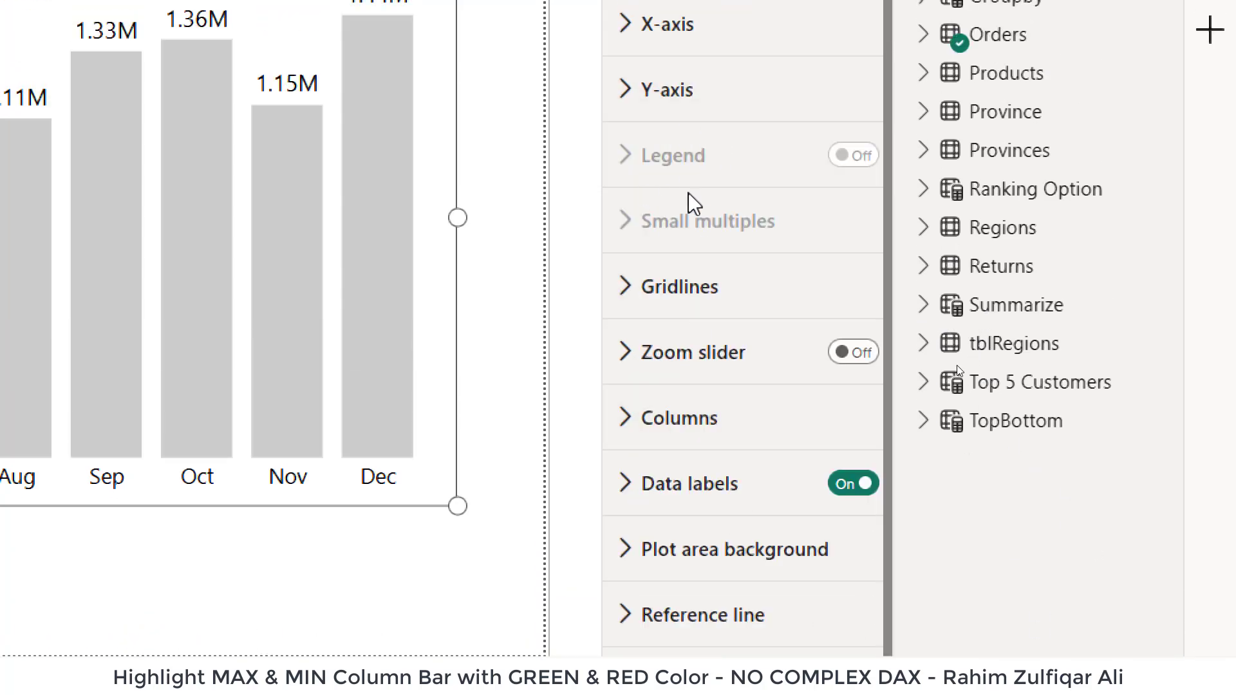
pyautogui.click(716, 428)
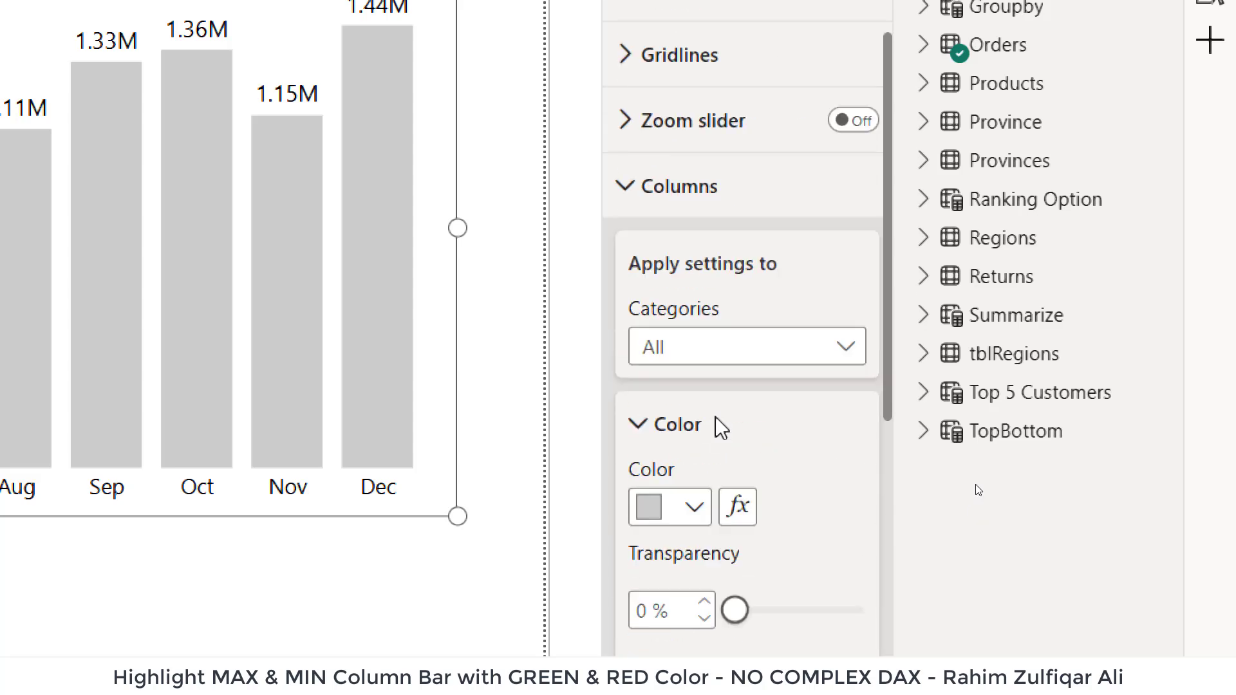
pyautogui.scroll(-5, 718, 415)
pyautogui.scroll(3, 726, 380)
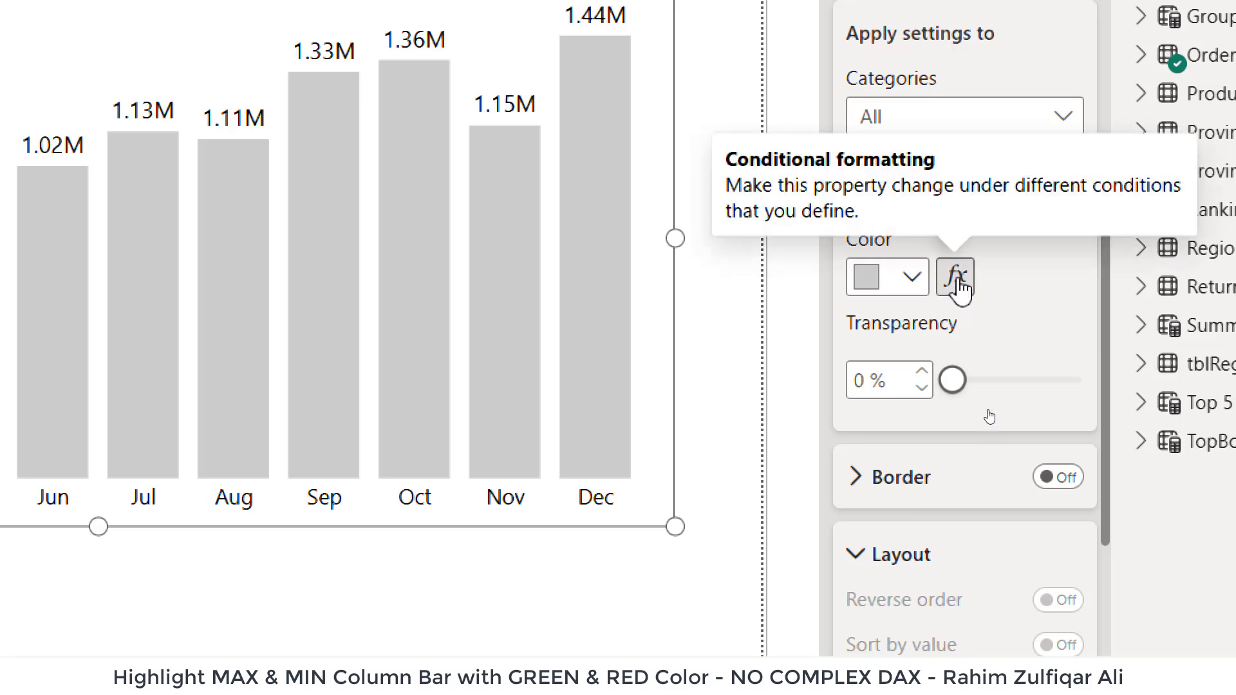
# Start Rules-style conditional formatting for column colour, based on the Total Orders $ field.
pyautogui.click(957, 280)
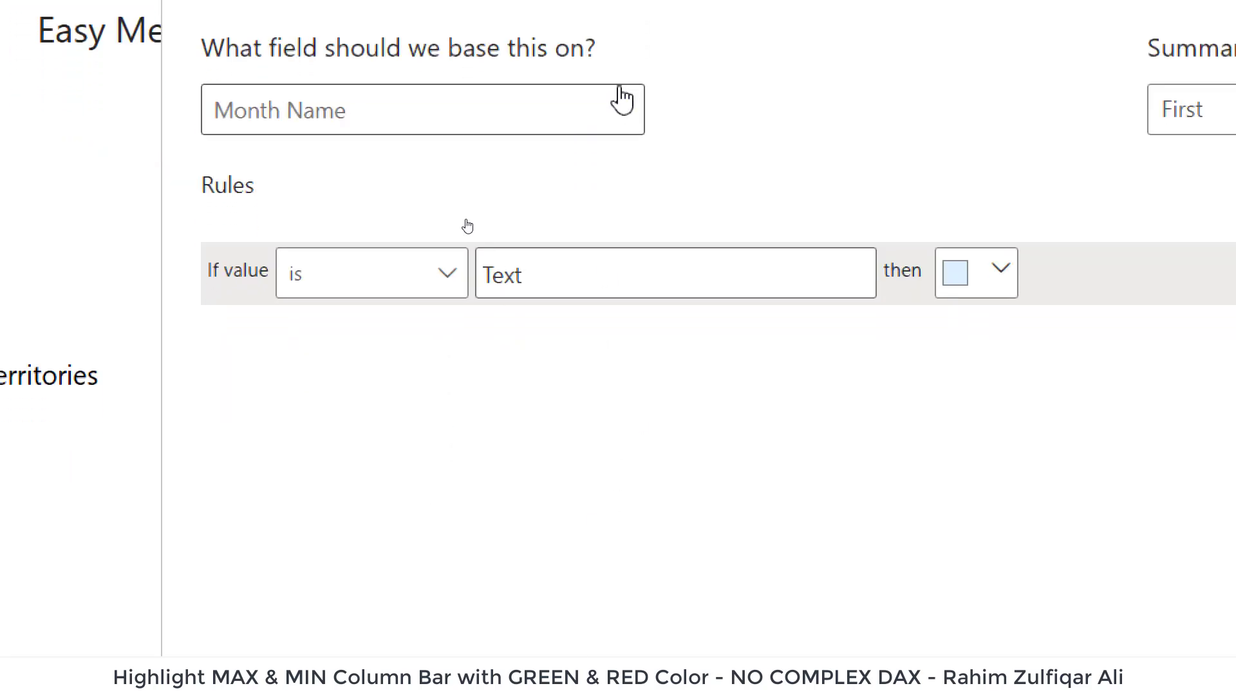
pyautogui.click(620, 244)
pyautogui.click(309, 132)
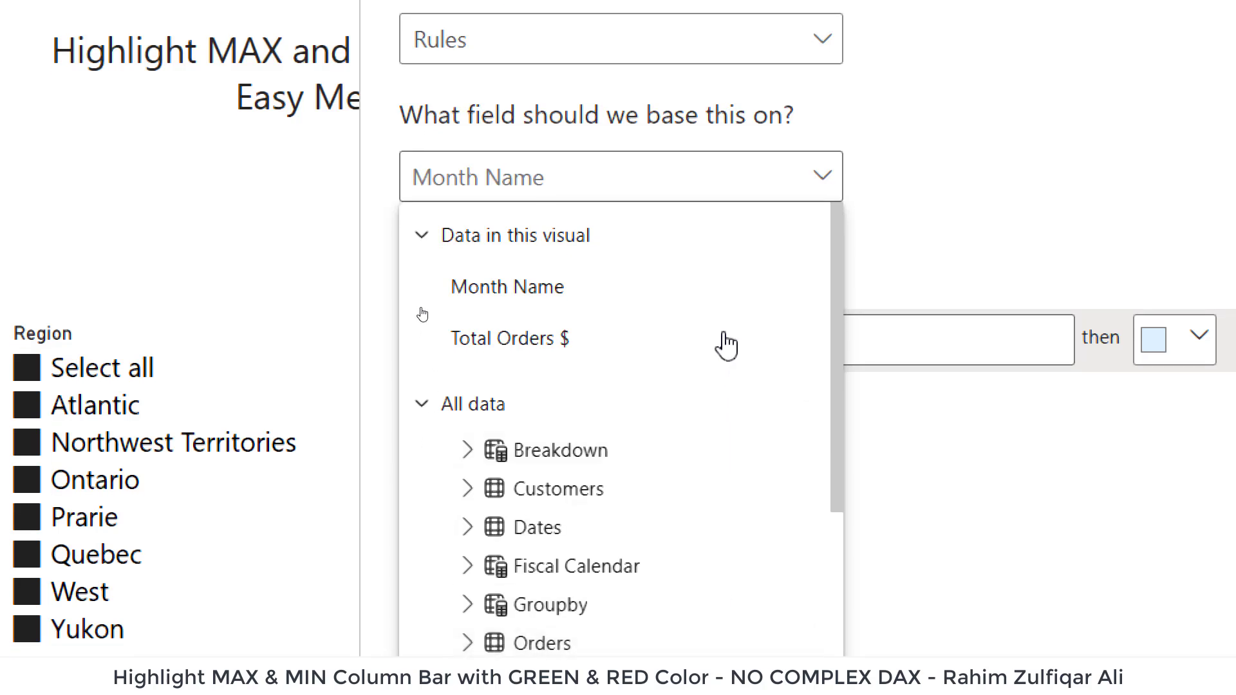
pyautogui.write('total ord')
pyautogui.scroll(-2, 651, 459)
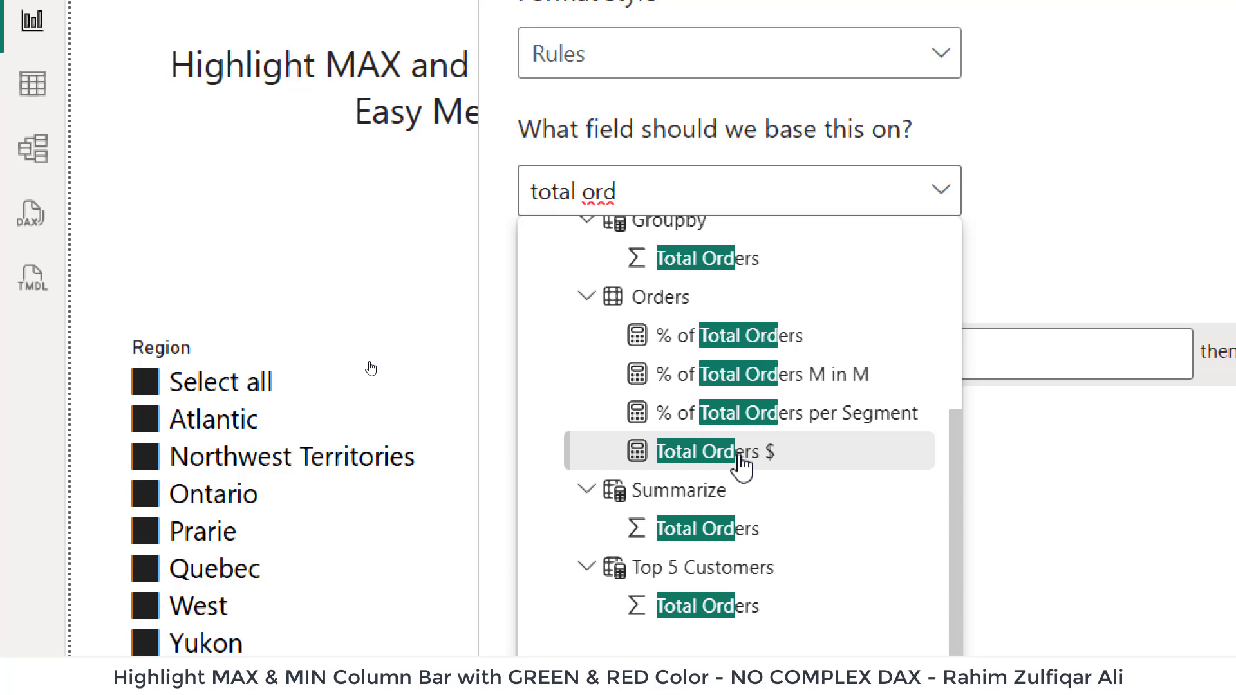
pyautogui.click(744, 464)
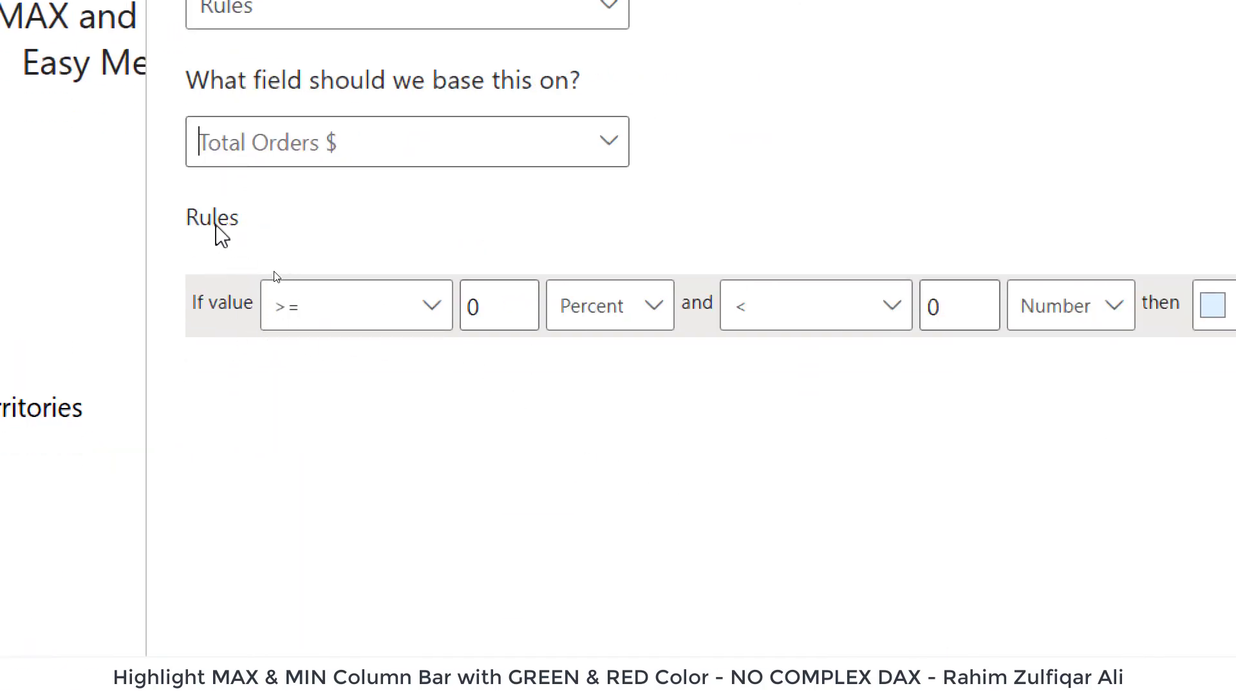
# Set the first rule to colour columns equal to 100 percent dark green #04883B.
pyautogui.click(317, 328)
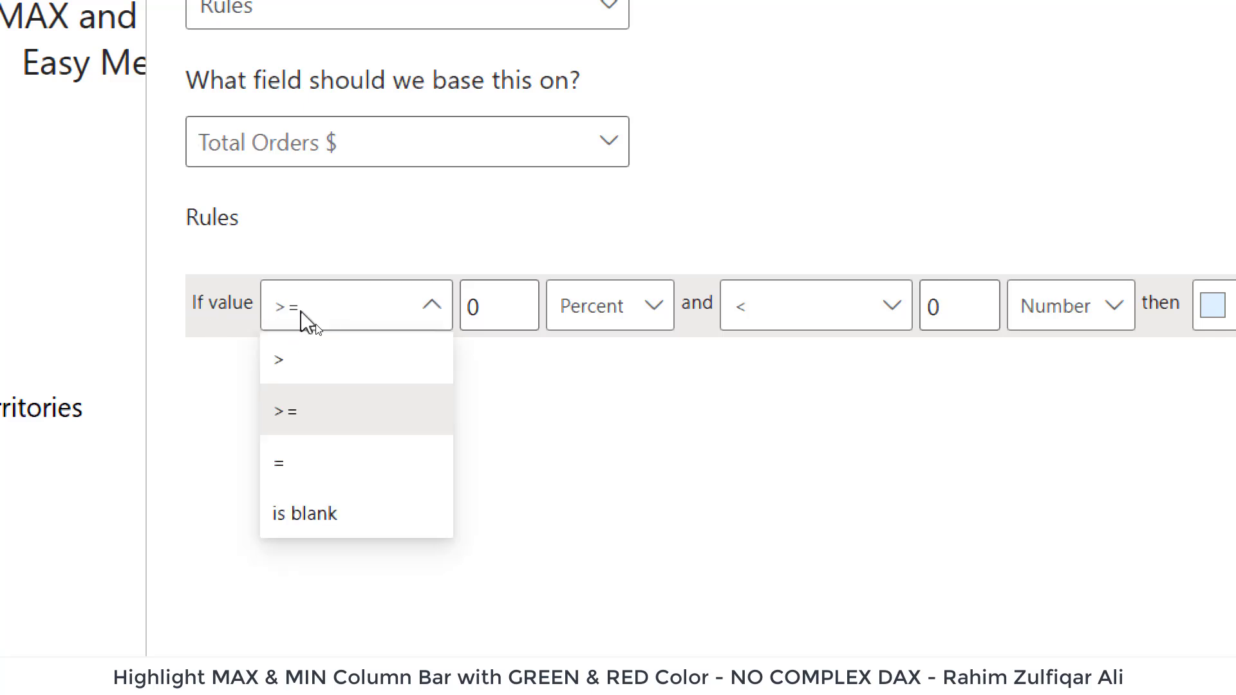
pyautogui.click(323, 461)
pyautogui.click(508, 307)
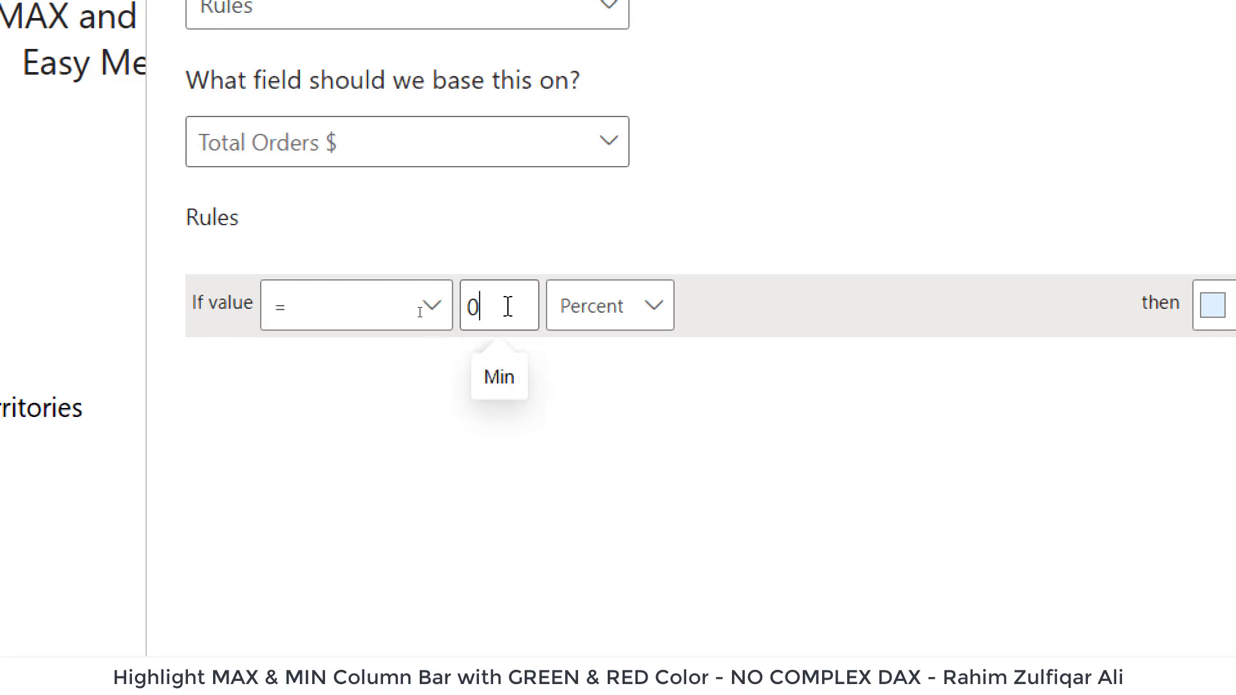
pyautogui.press('BackSpace')
pyautogui.write('100')
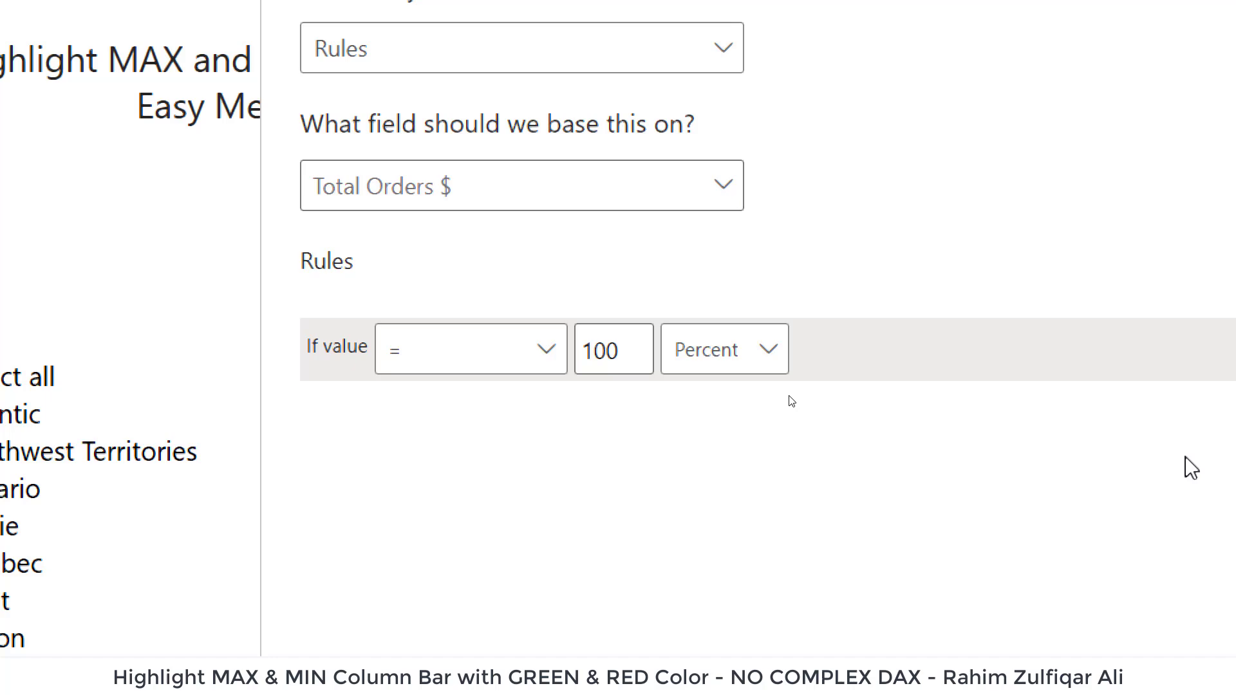
pyautogui.click(972, 246)
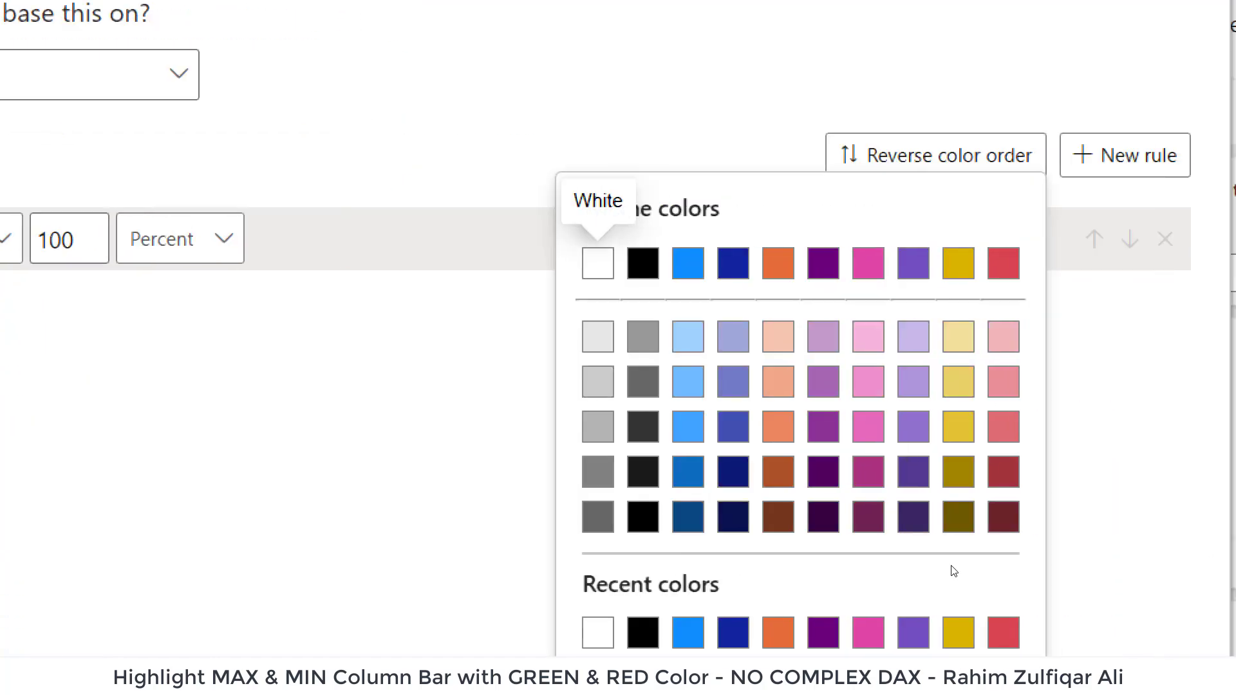
pyautogui.click(670, 406)
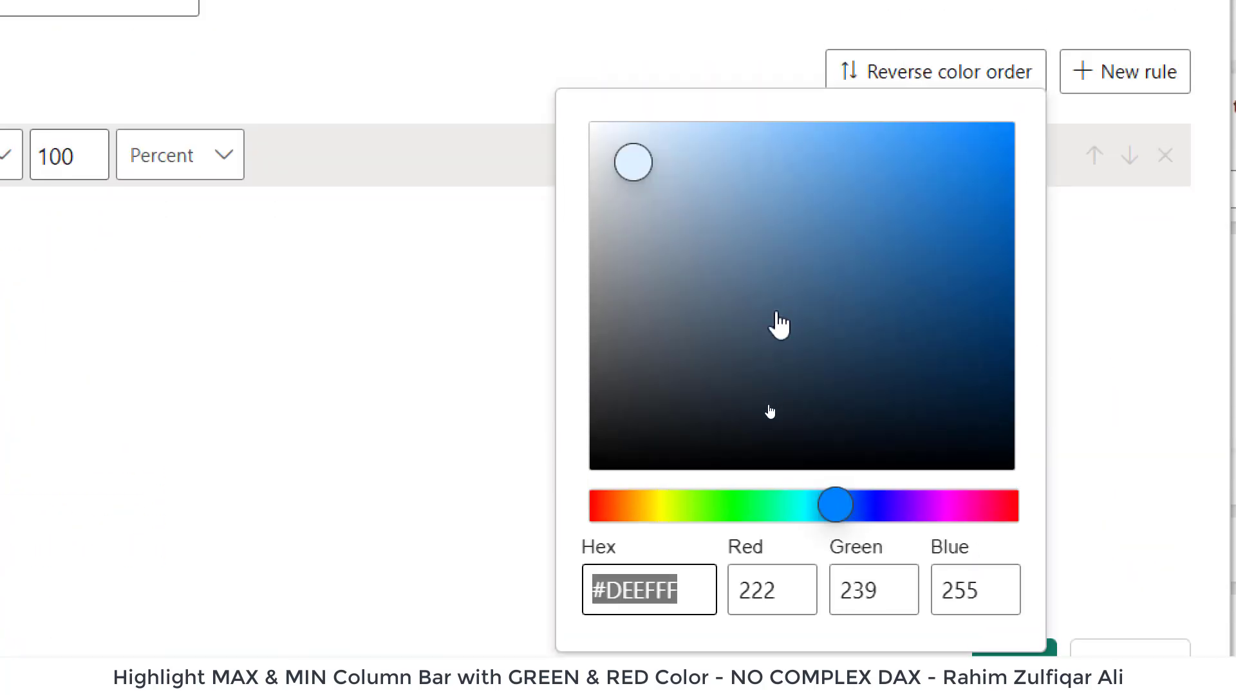
pyautogui.click(760, 279)
pyautogui.click(992, 281)
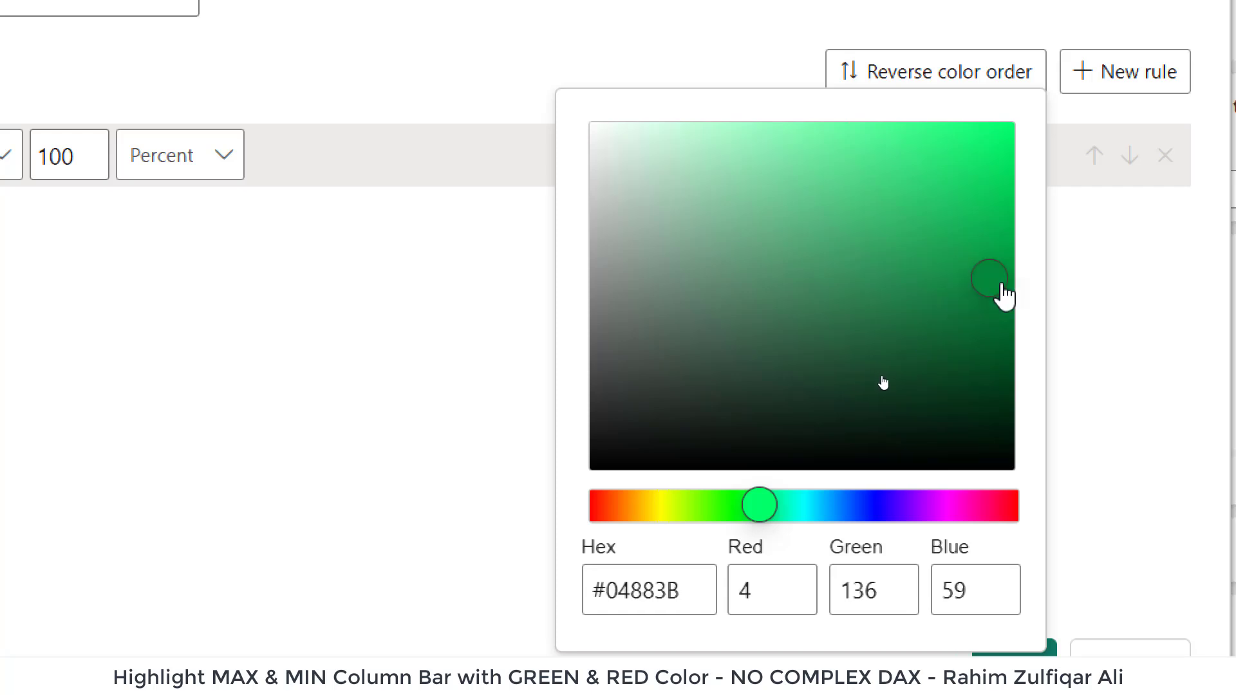
pyautogui.click(1103, 291)
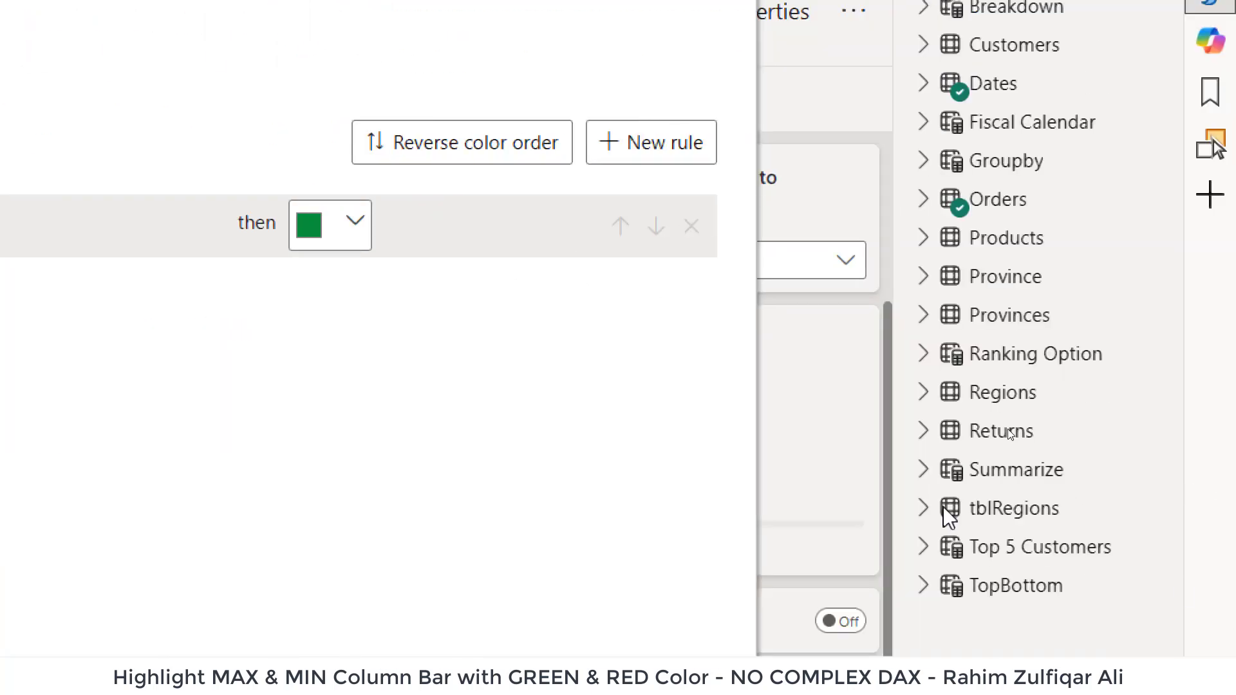
# Add a second rule colouring columns equal to 0 percent strong red #D51111.
pyautogui.click(638, 149)
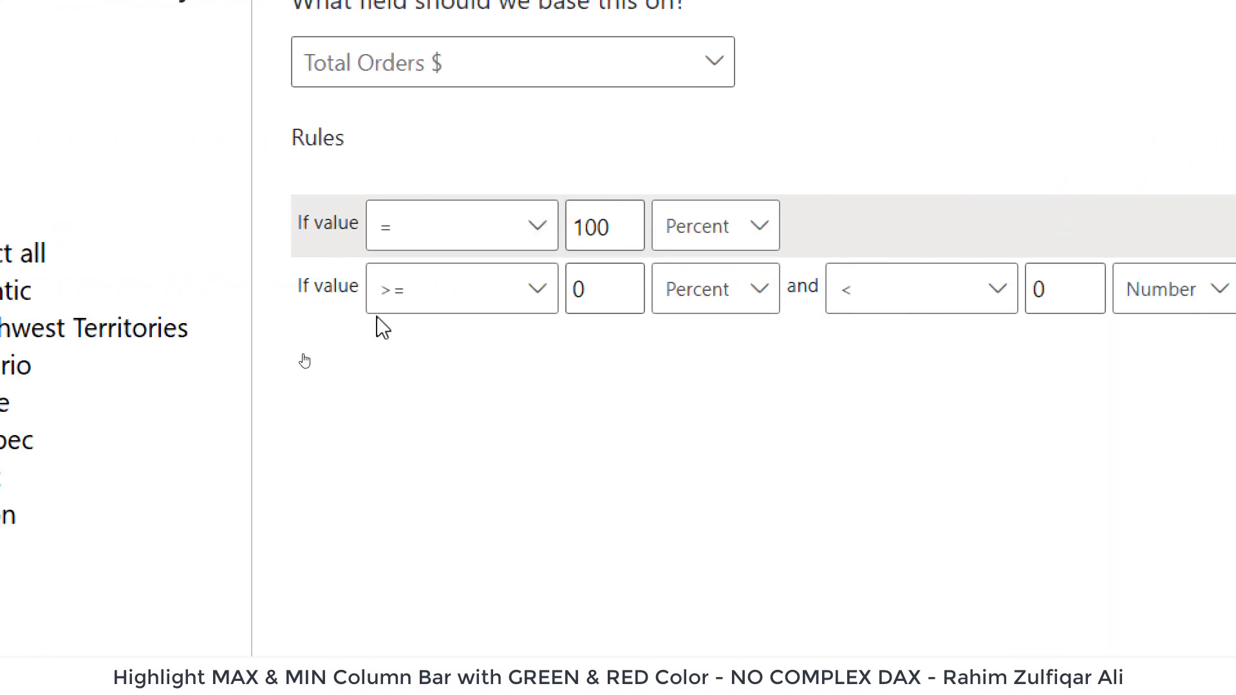
pyautogui.click(451, 300)
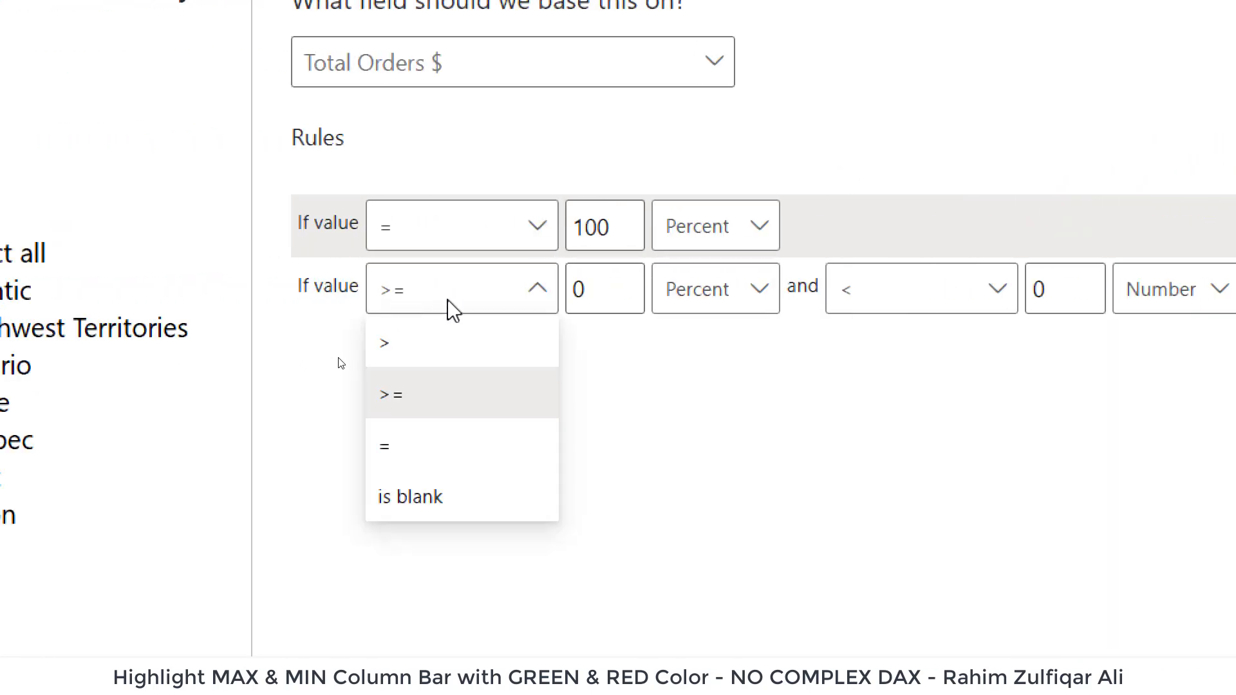
pyautogui.click(419, 446)
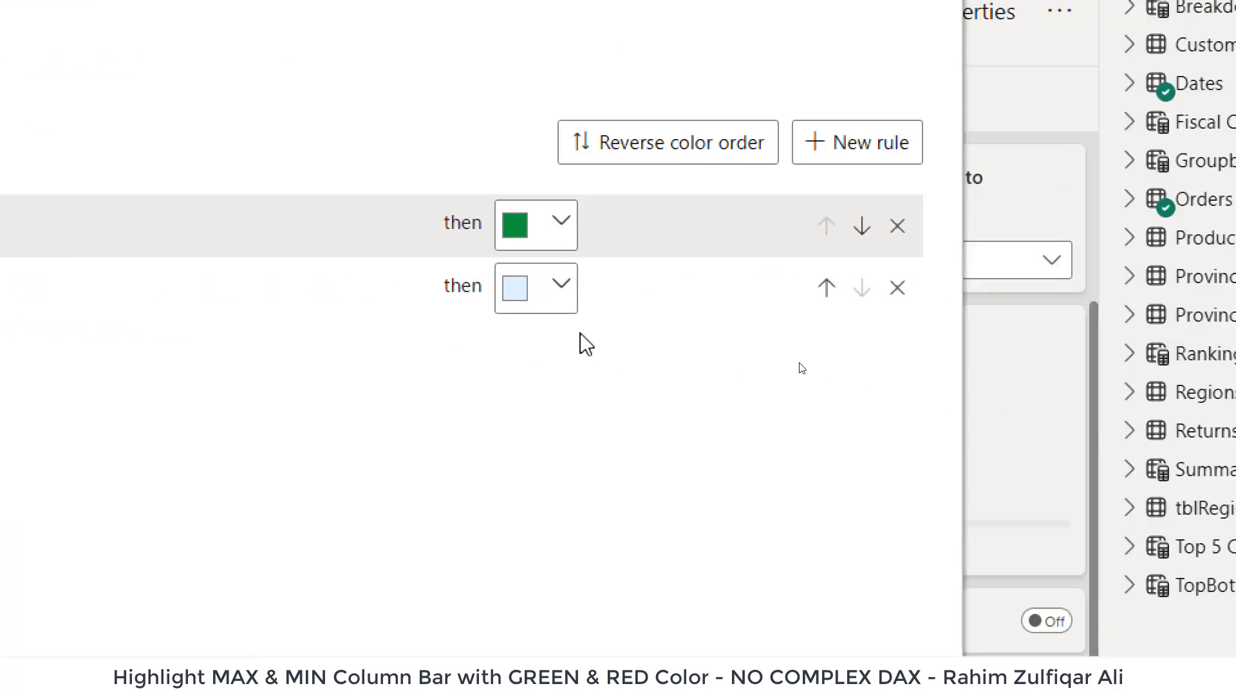
pyautogui.click(555, 300)
pyautogui.click(469, 258)
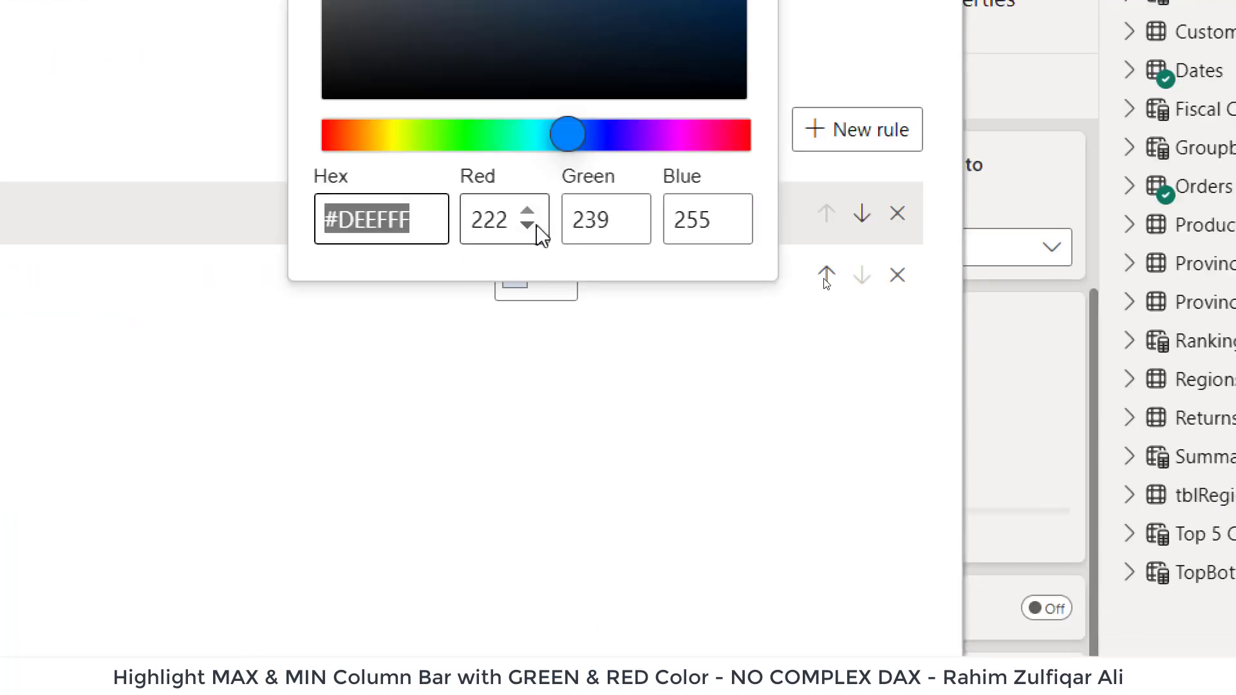
pyautogui.click(743, 135)
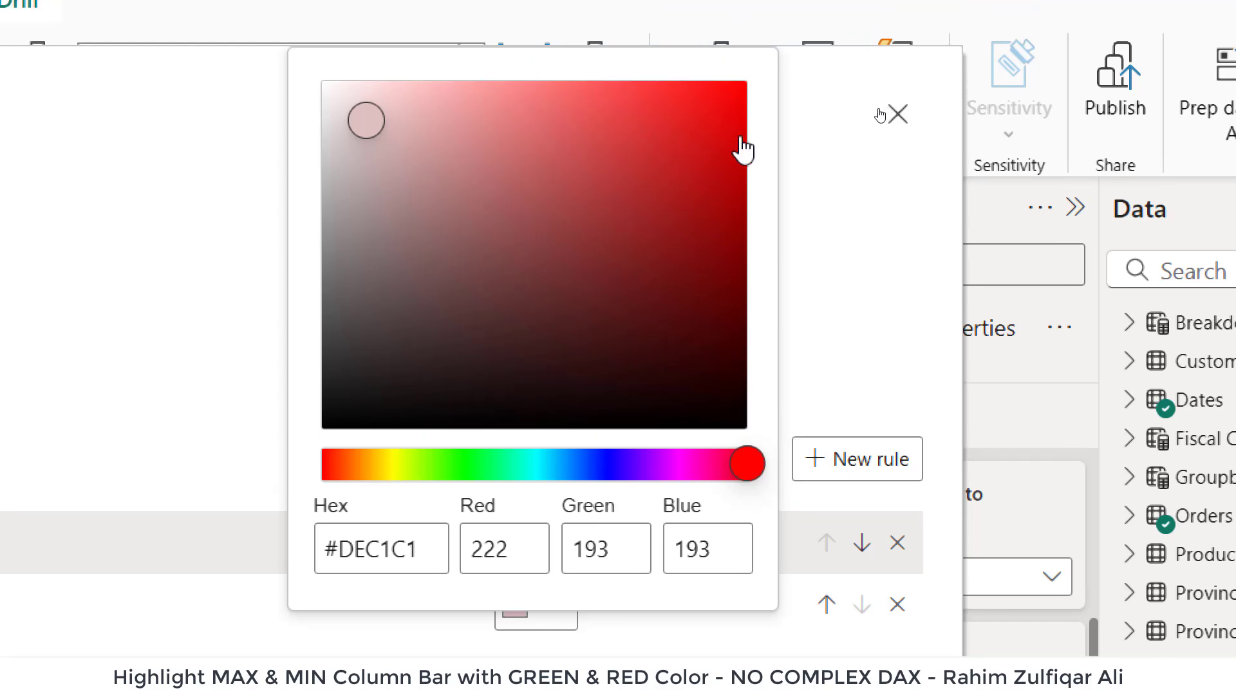
pyautogui.click(701, 135)
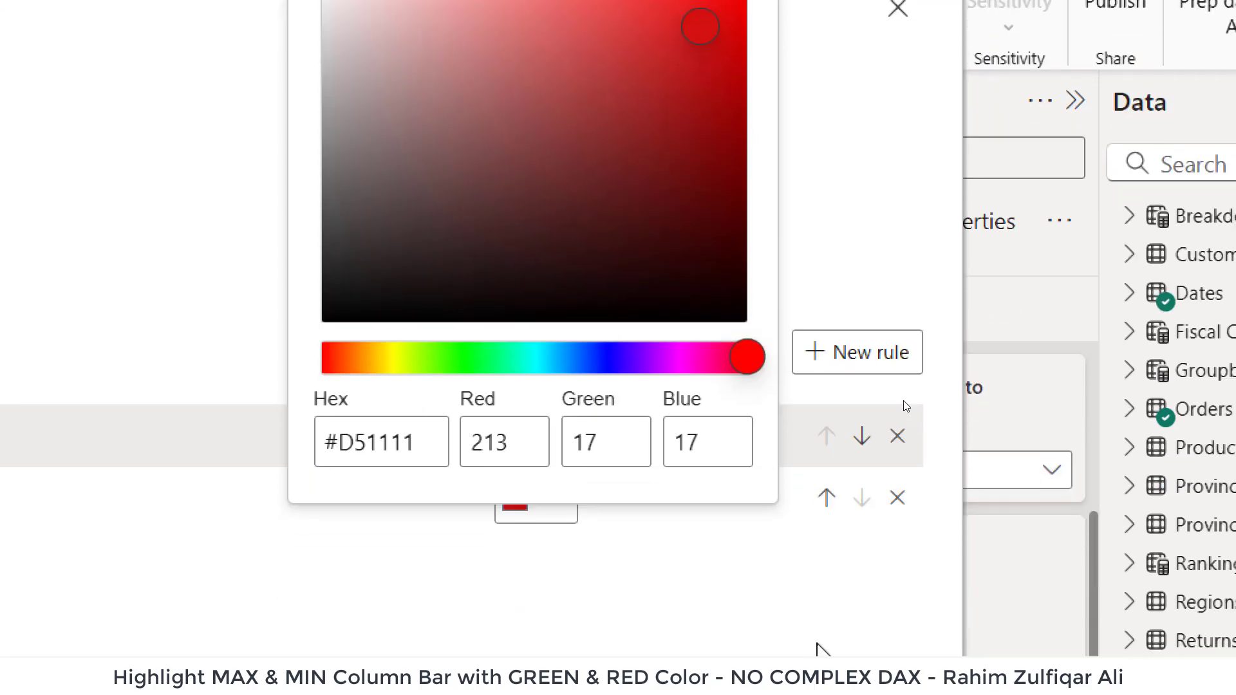
pyautogui.click(866, 171)
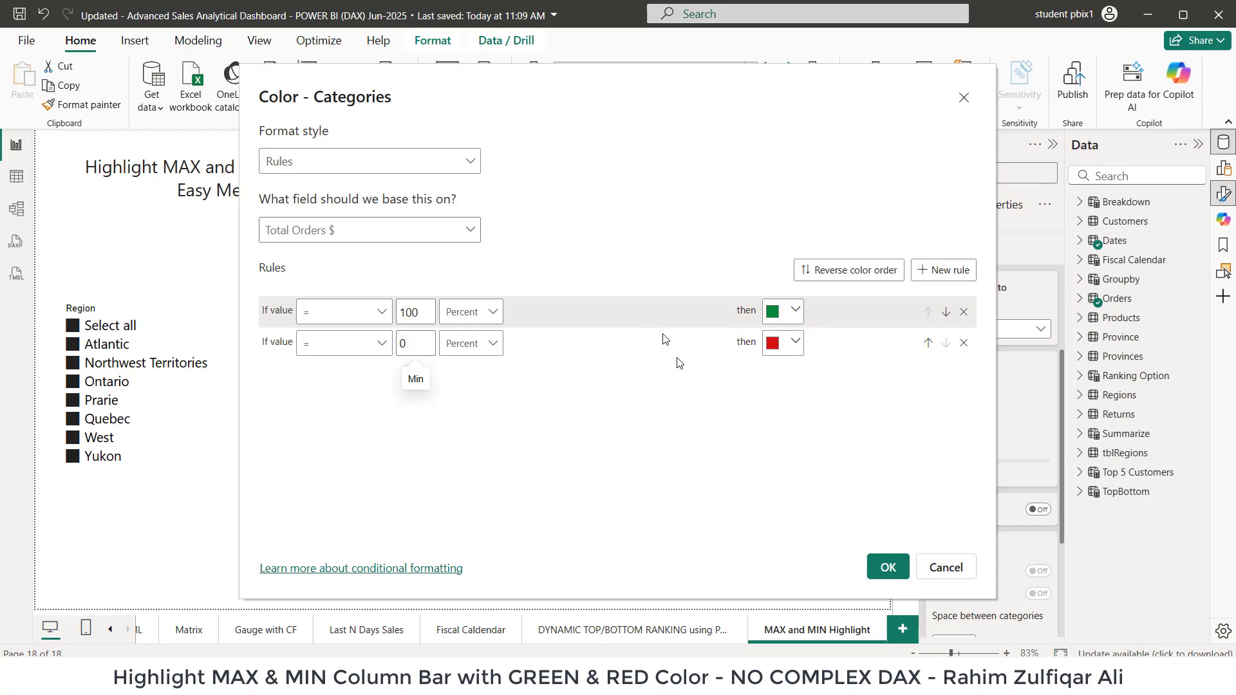
# Confirm the colour rules so Dec's bar turns green and Jun's turns red.
pyautogui.click(880, 567)
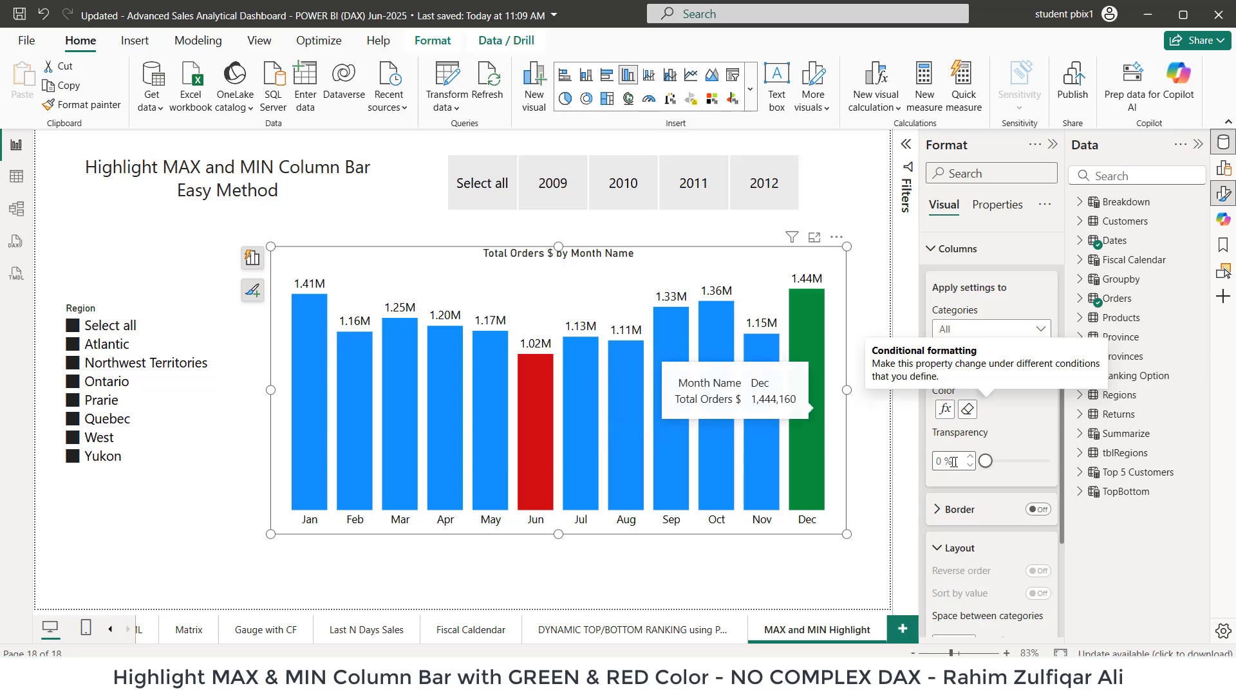
# Reselect the column chart and reopen its column colour conditional formatting rules.
pyautogui.click(884, 446)
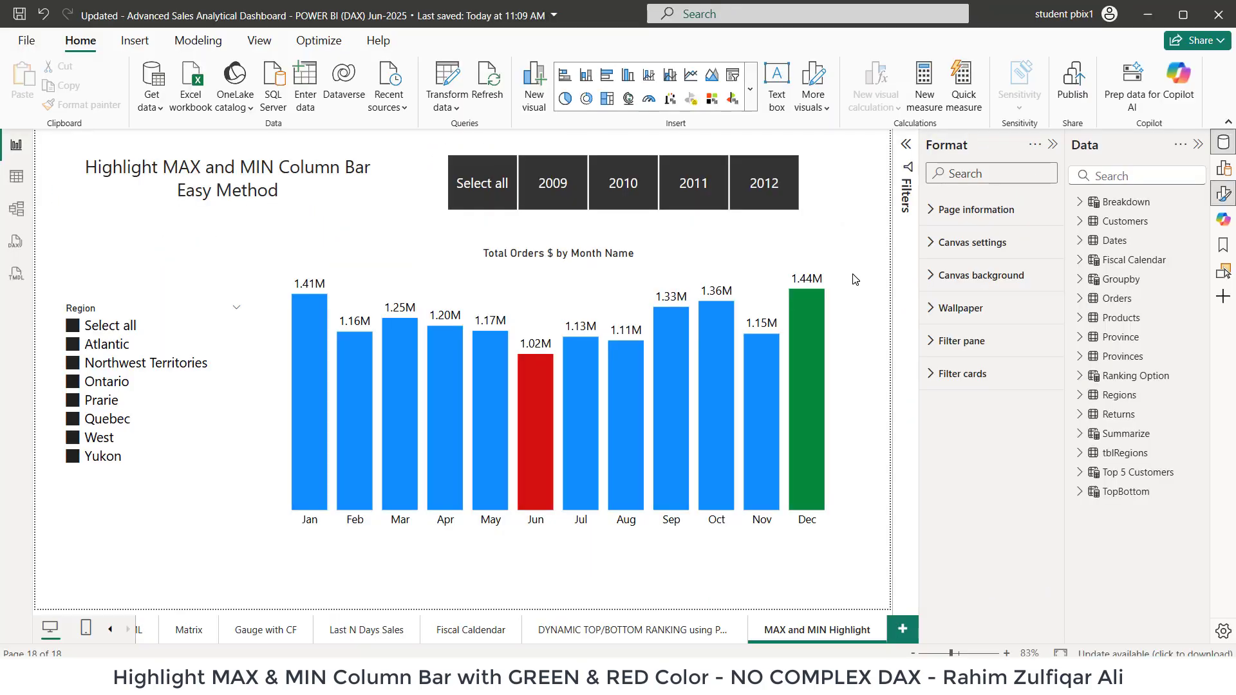
pyautogui.click(733, 268)
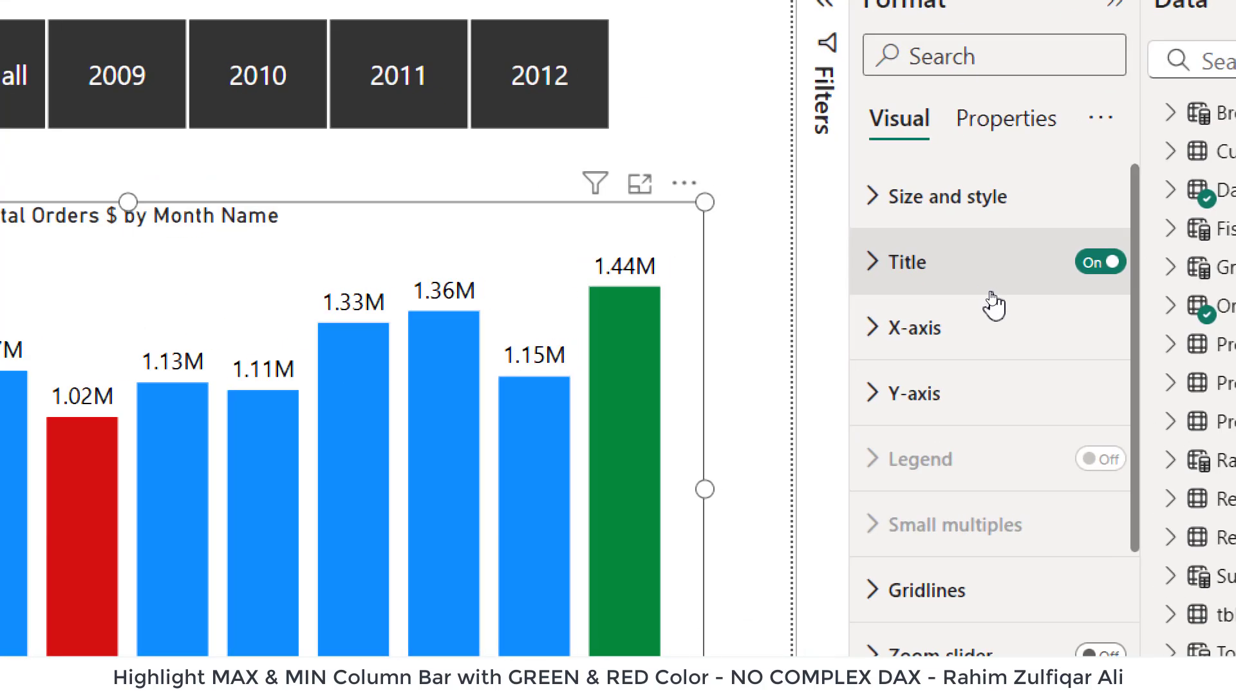
pyautogui.scroll(-6, 991, 303)
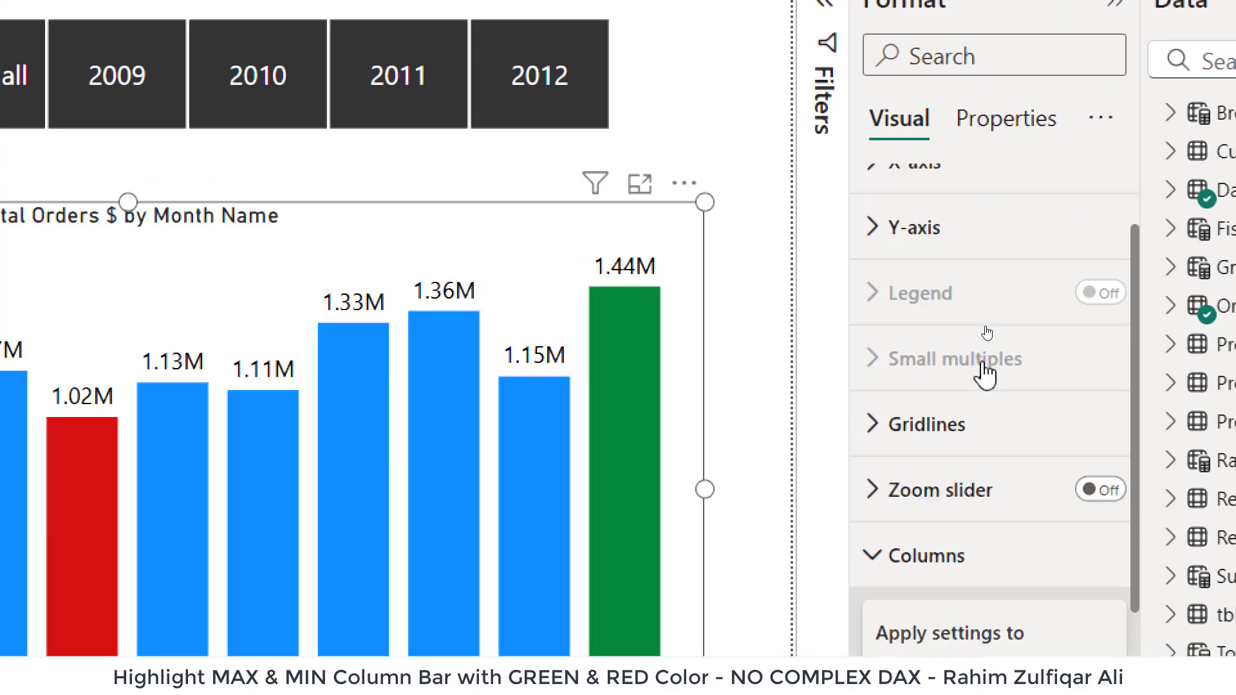
pyautogui.scroll(2, 996, 341)
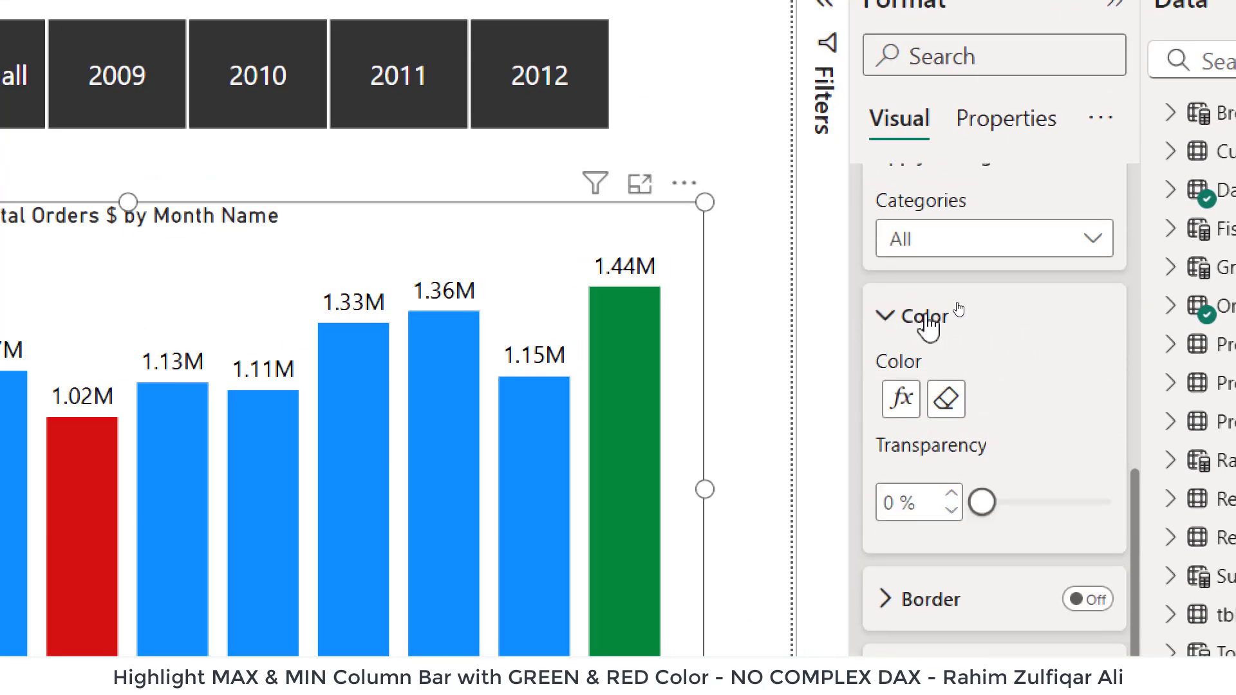
pyautogui.click(905, 404)
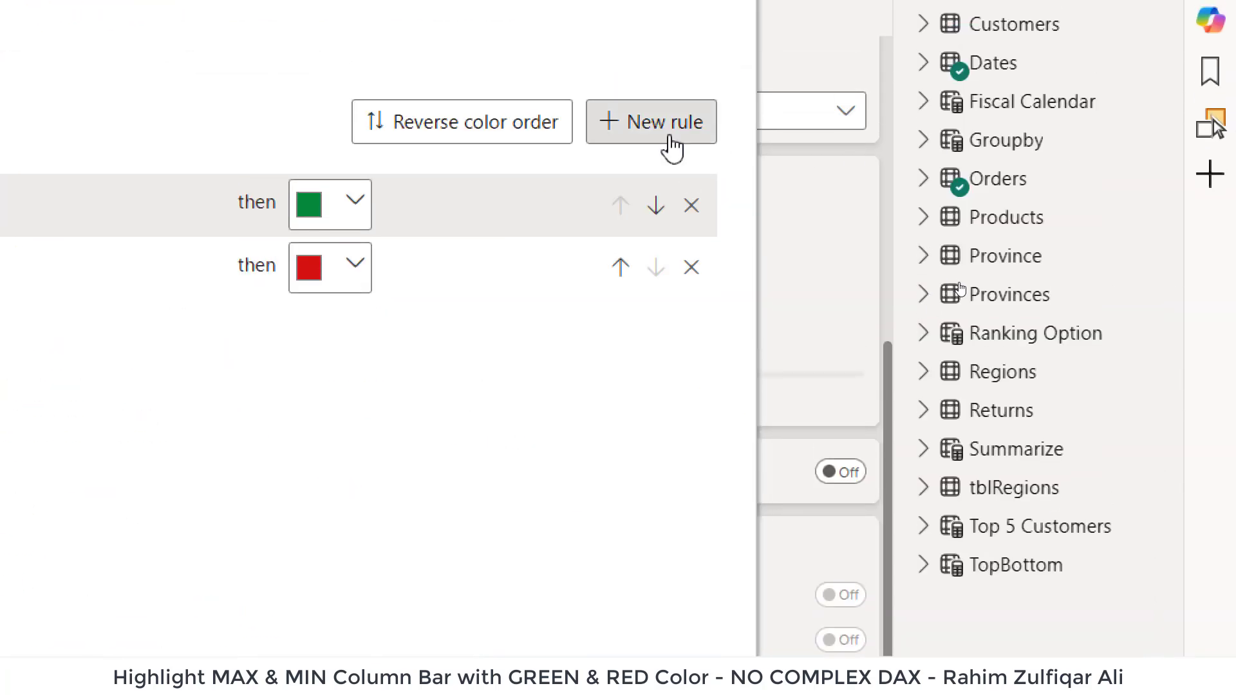
# Add a third rule colouring columns above 0.1 and below 99.99 percent light grey, and apply it.
pyautogui.click(672, 148)
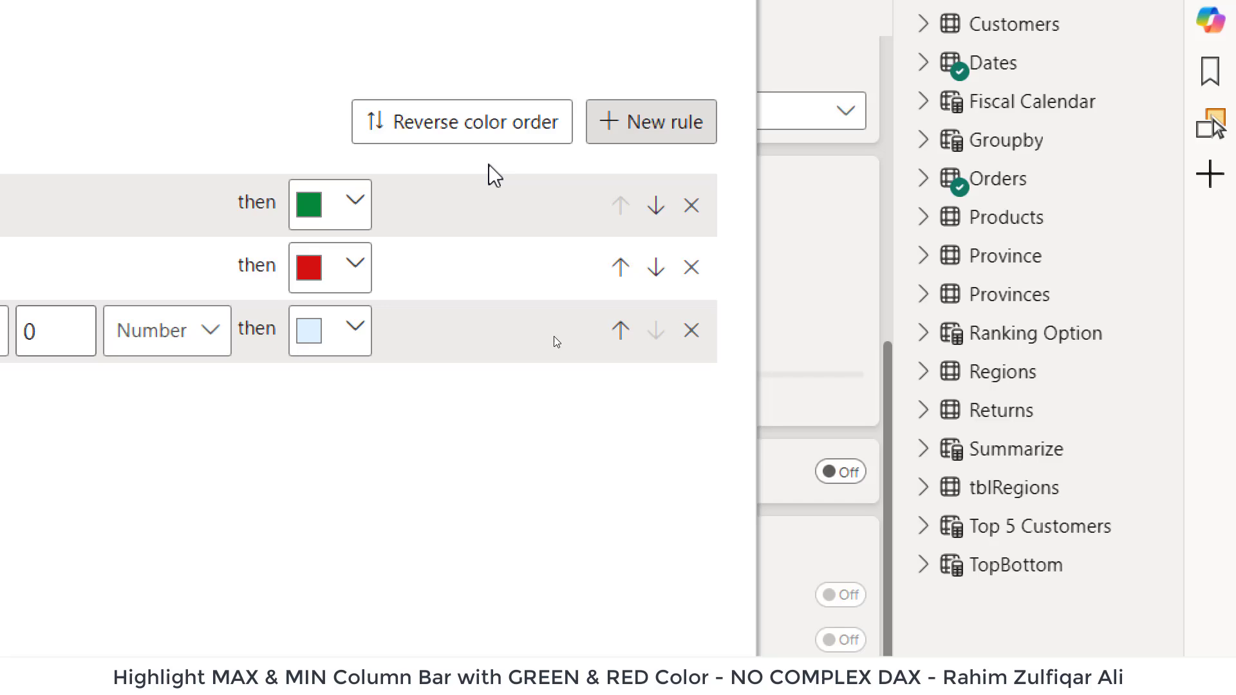
pyautogui.click(394, 347)
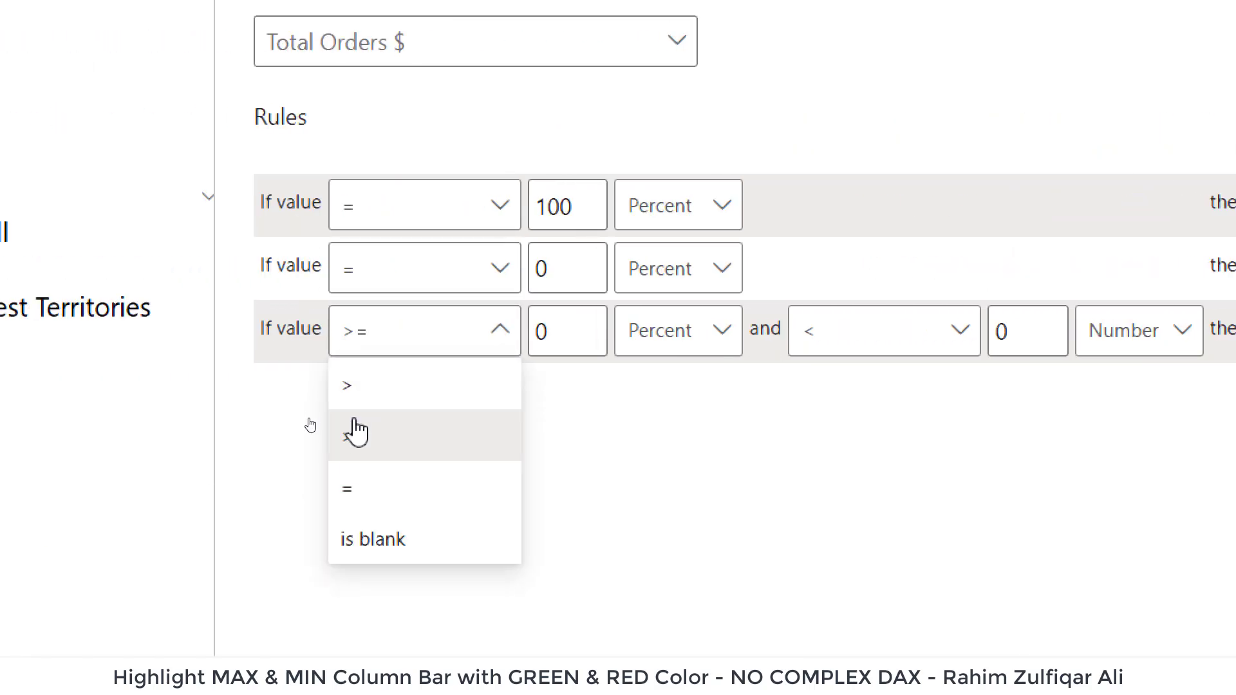
pyautogui.click(345, 384)
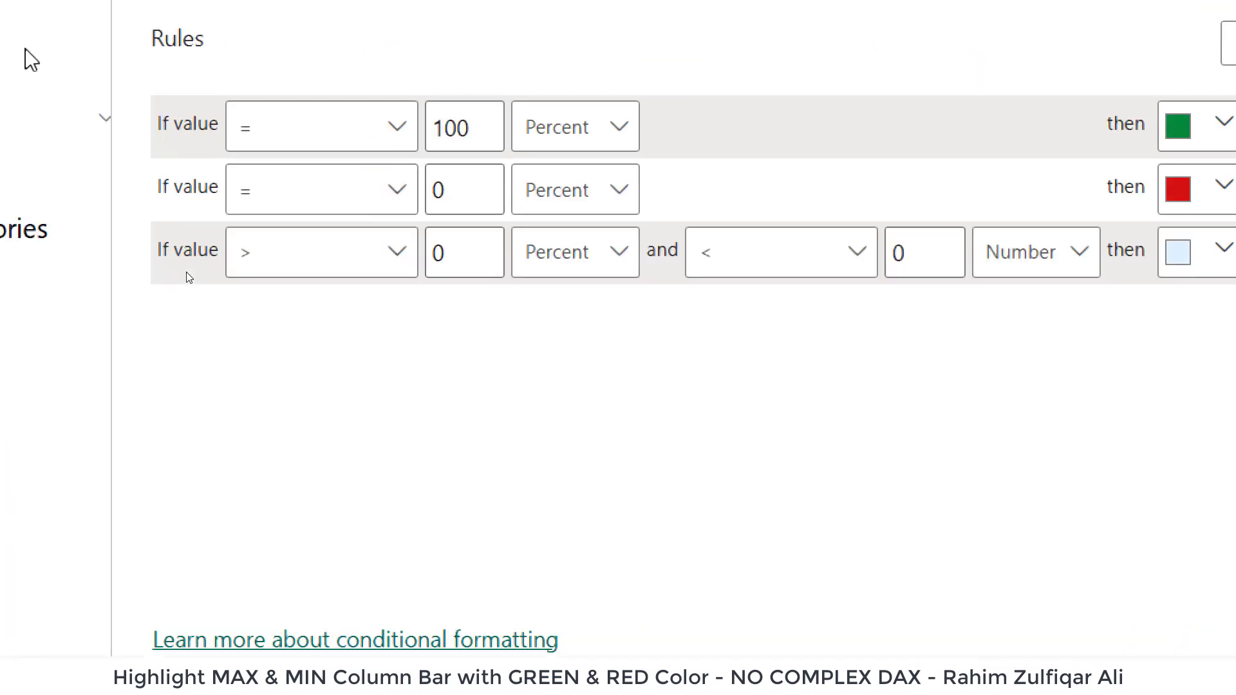
pyautogui.click(438, 254)
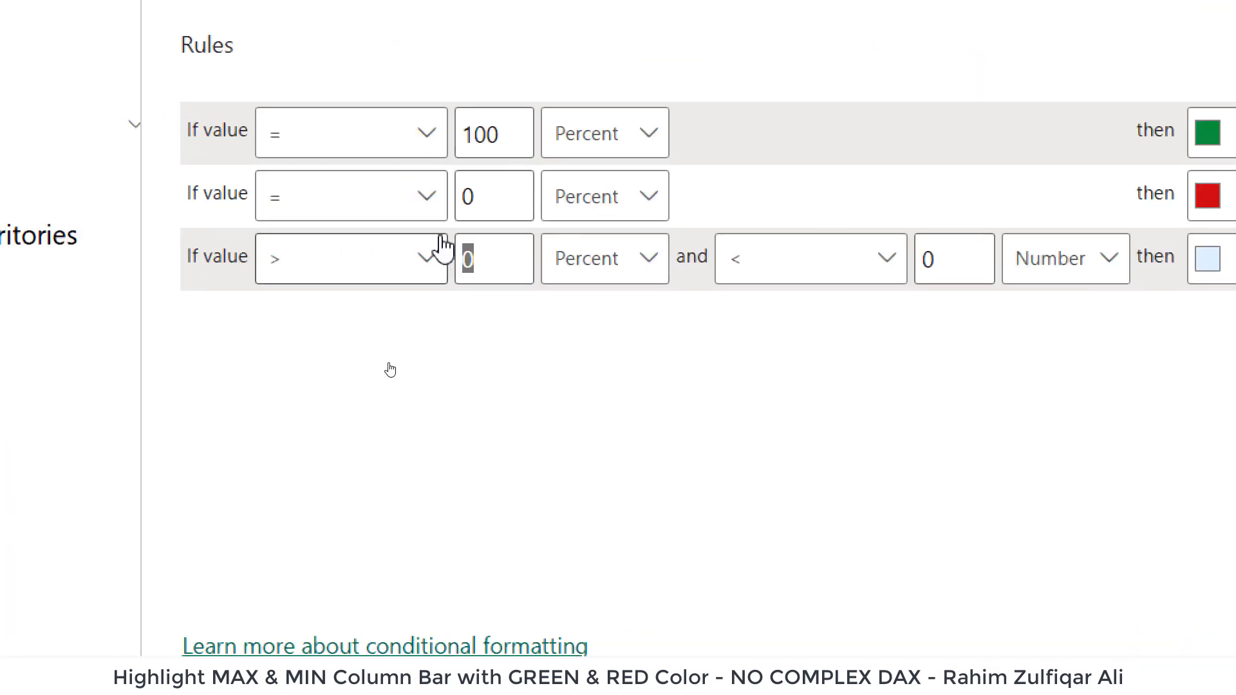
pyautogui.write('.1')
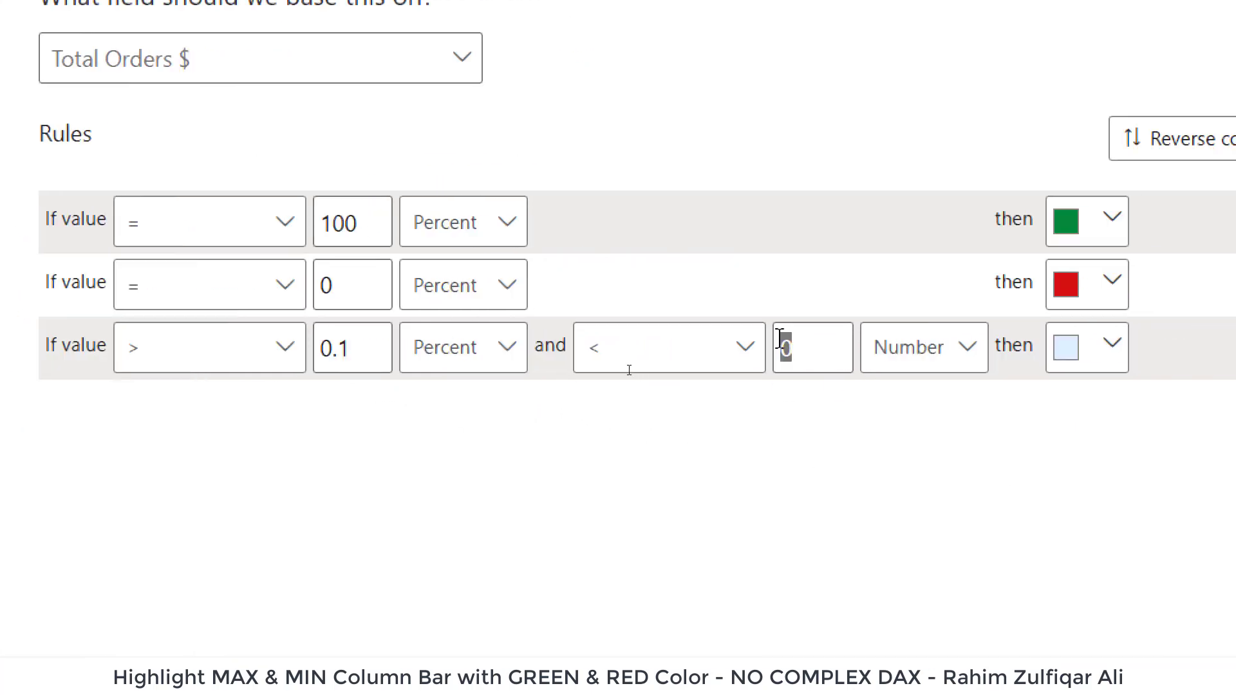
pyautogui.write('99.99')
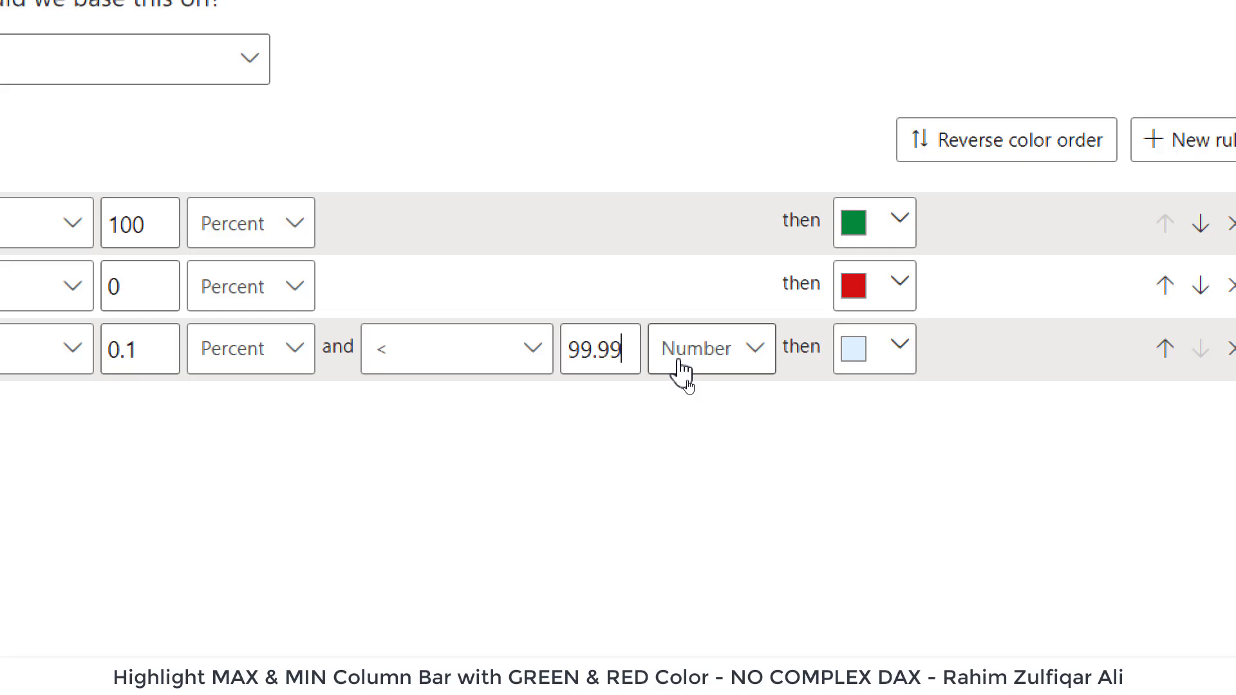
pyautogui.click(888, 364)
pyautogui.click(714, 451)
pyautogui.click(860, 353)
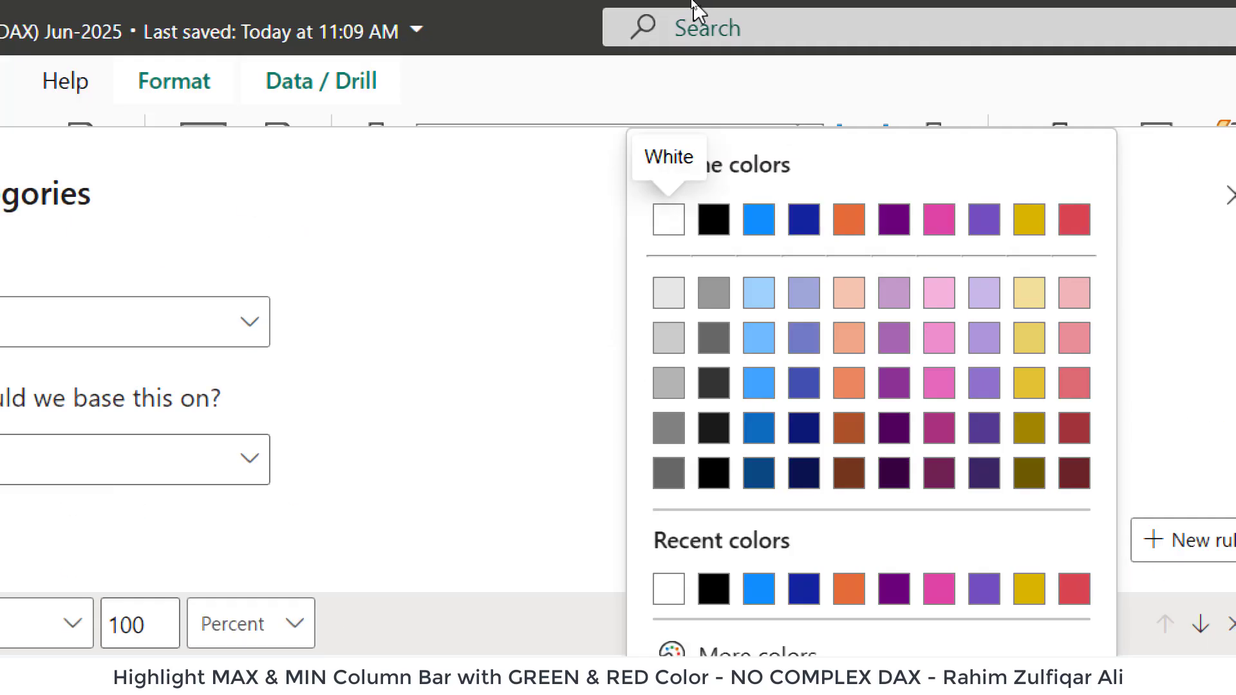
pyautogui.click(669, 340)
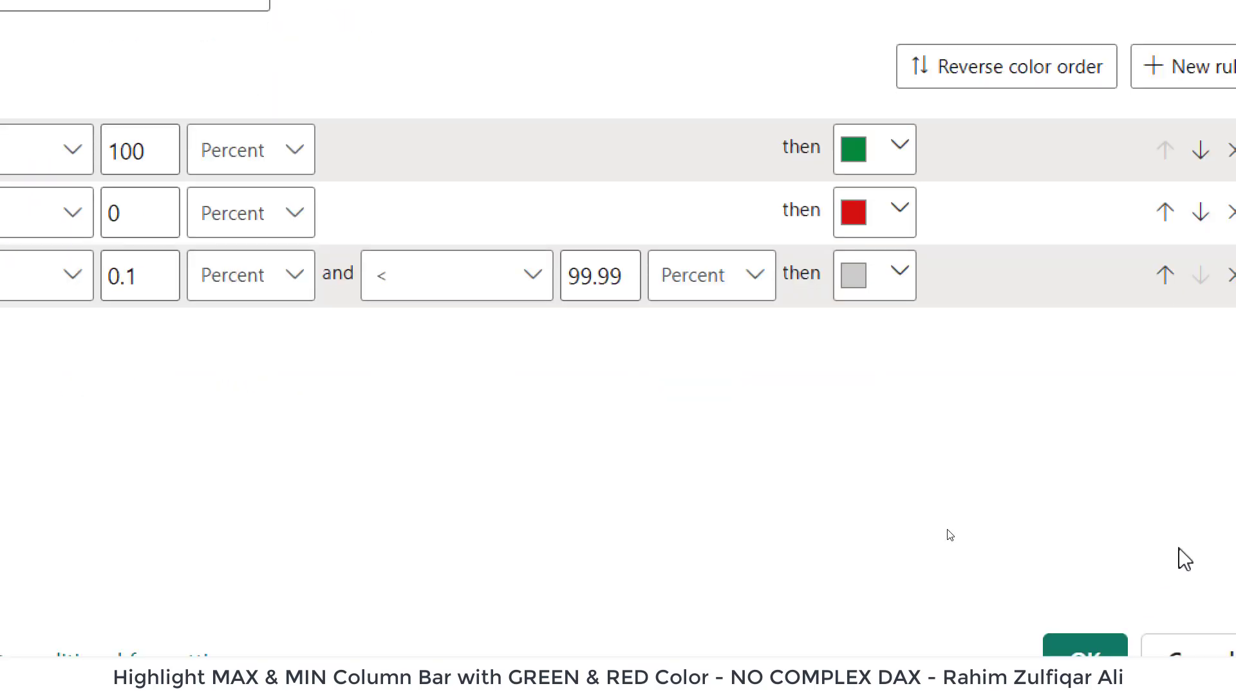
pyautogui.click(982, 512)
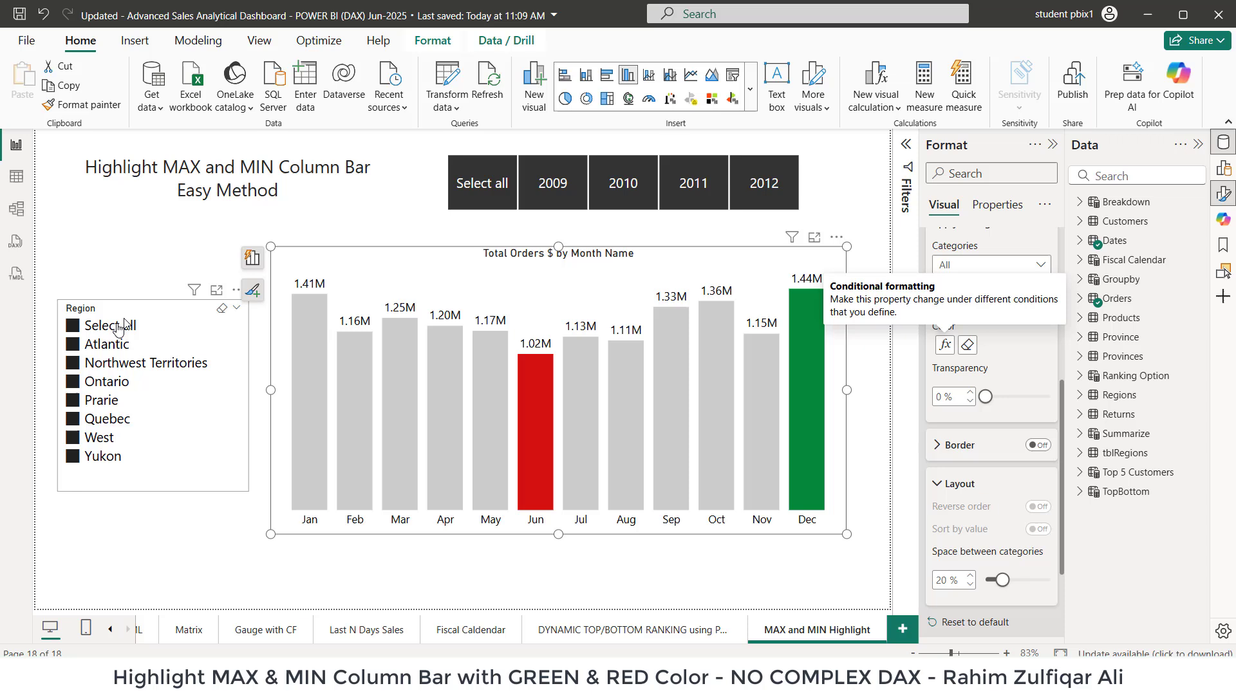
pyautogui.click(112, 363)
pyautogui.click(114, 342)
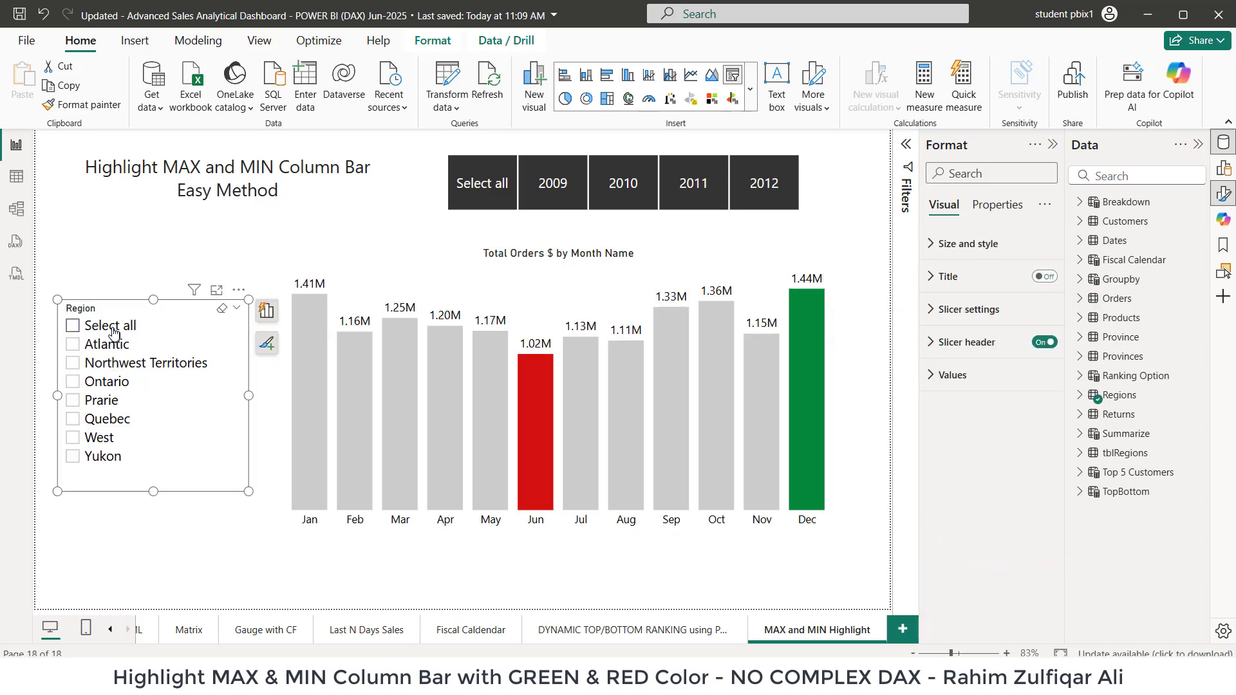
pyautogui.click(115, 364)
pyautogui.click(106, 383)
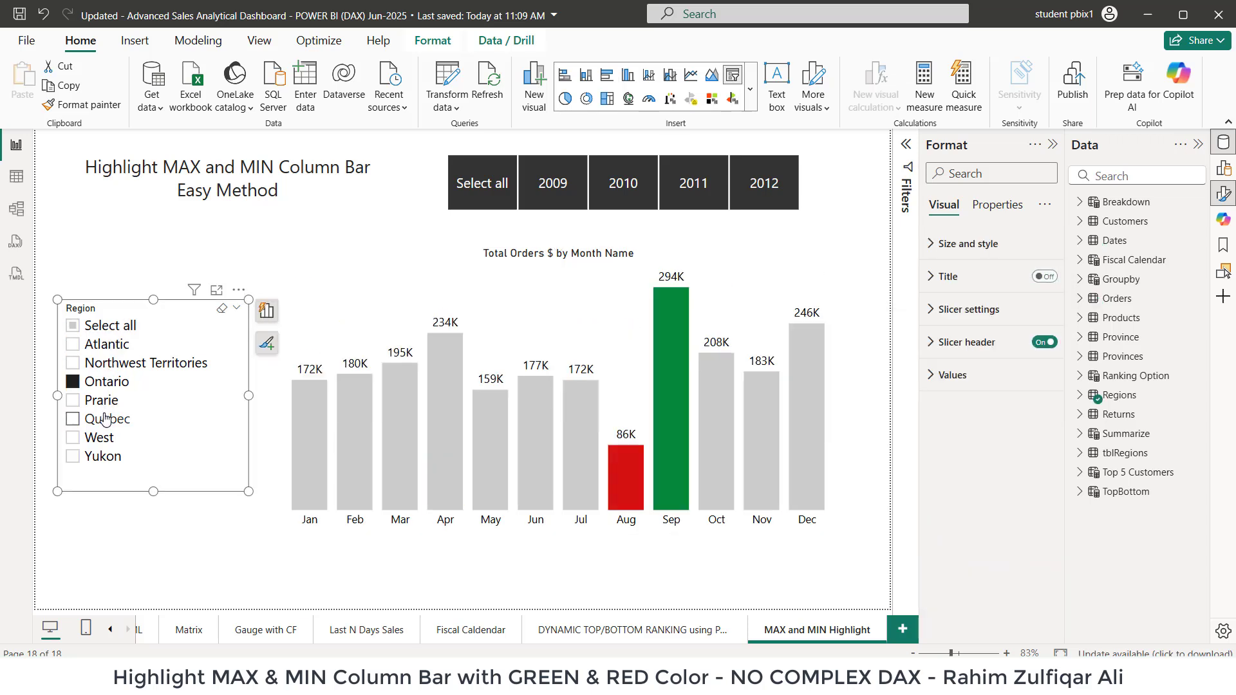
pyautogui.click(107, 419)
pyautogui.click(115, 363)
pyautogui.click(113, 347)
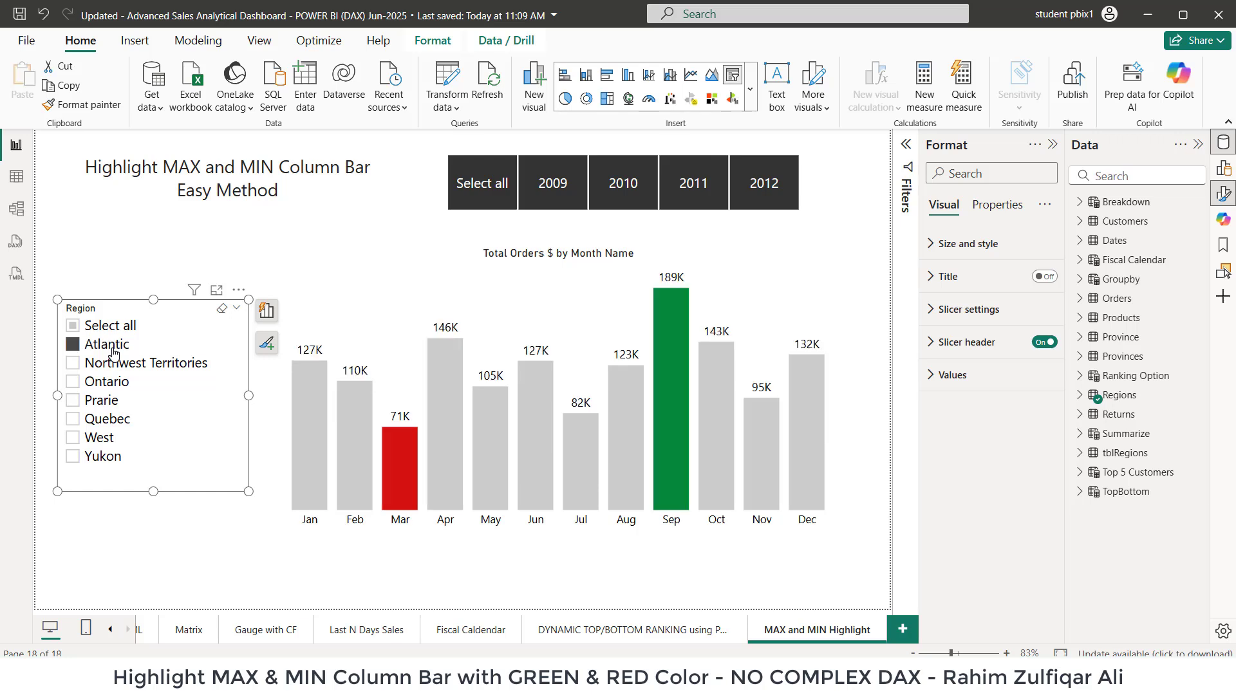
pyautogui.click(109, 382)
pyautogui.click(105, 419)
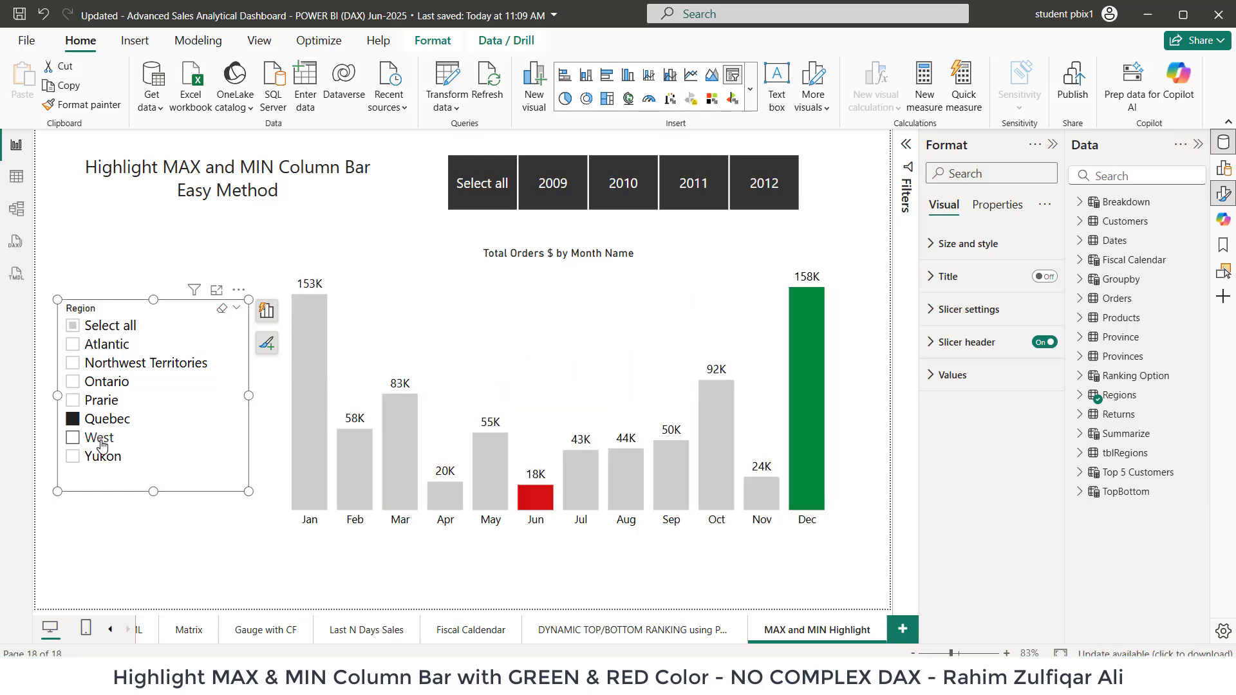
pyautogui.click(101, 442)
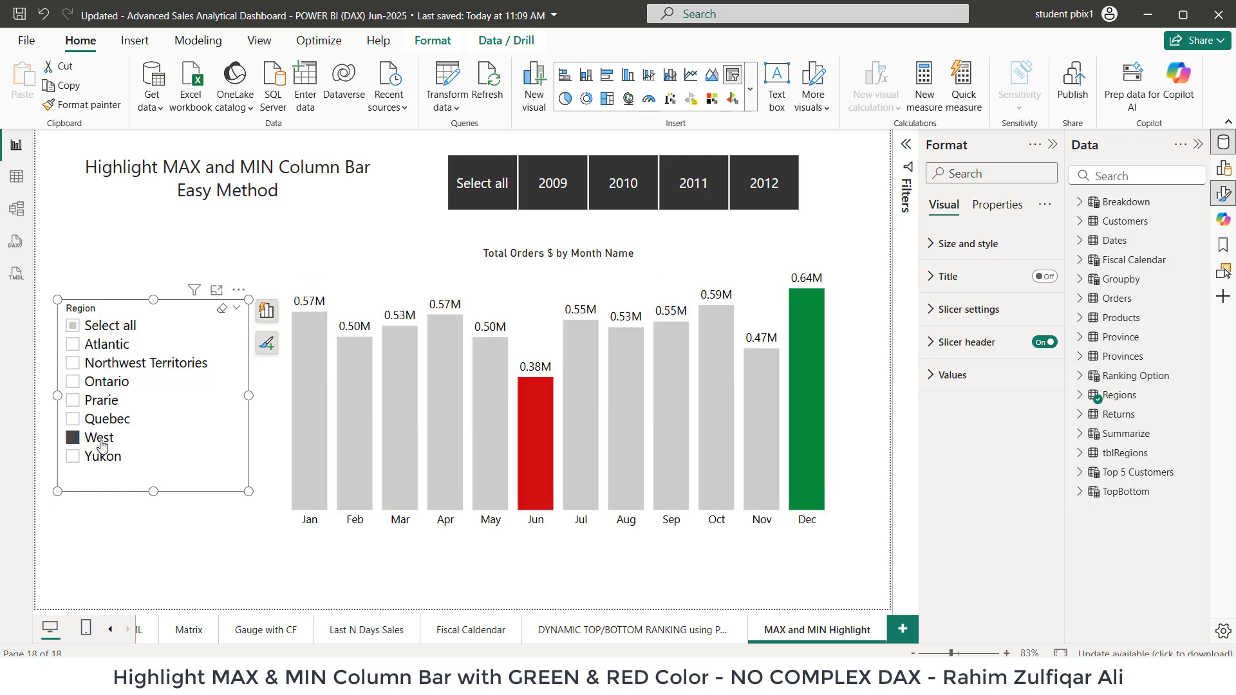
pyautogui.click(103, 364)
pyautogui.click(107, 327)
# Set the slicers to year 2009 and region Quebec, leaving Oct's 47K bar green and Sep's red.
pyautogui.click(479, 190)
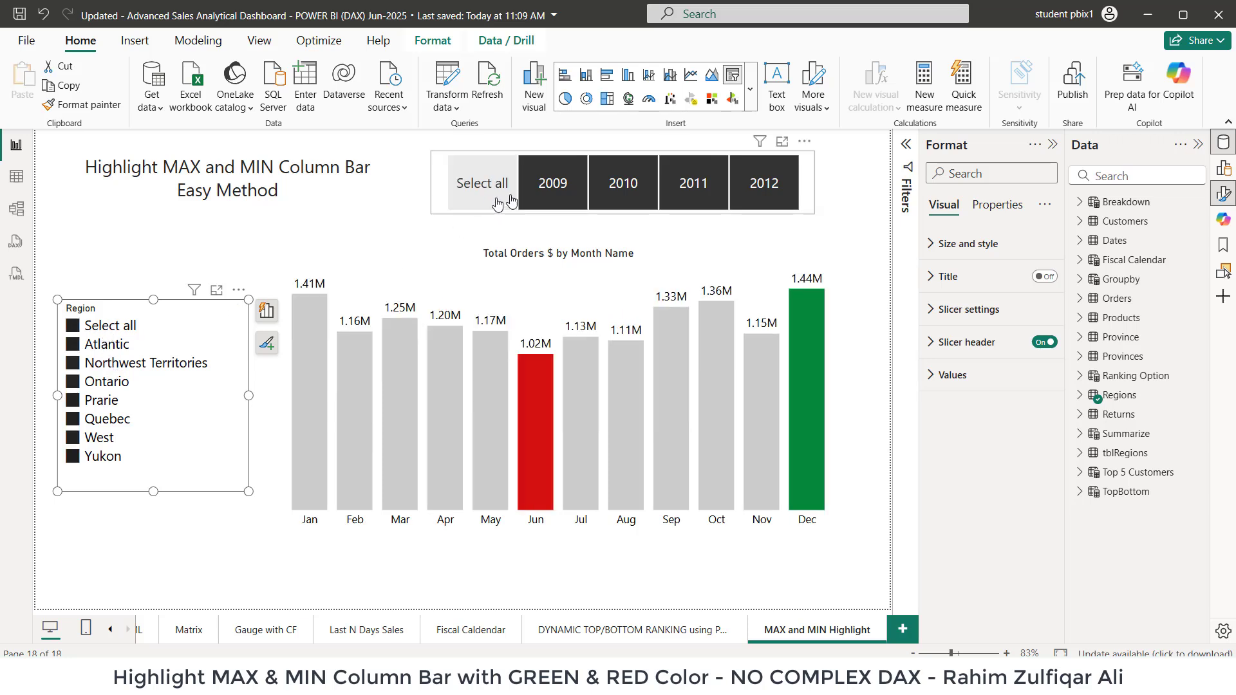
pyautogui.click(552, 189)
pyautogui.click(623, 190)
pyautogui.click(683, 196)
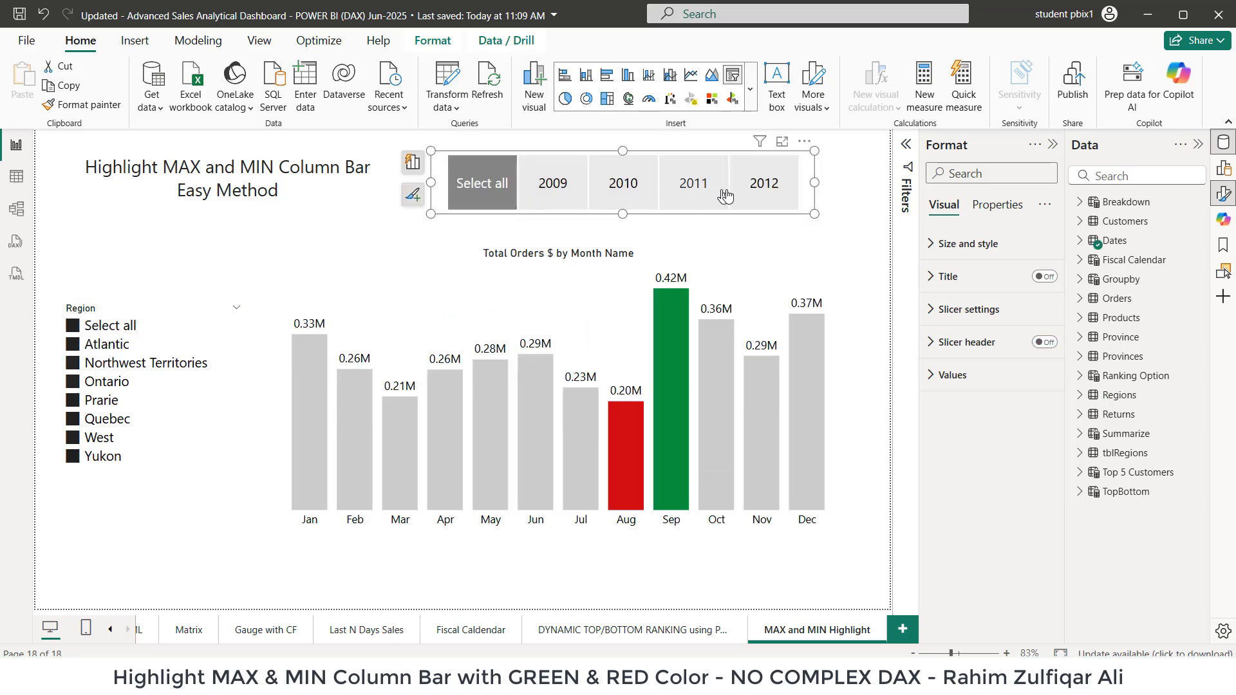
pyautogui.click(582, 206)
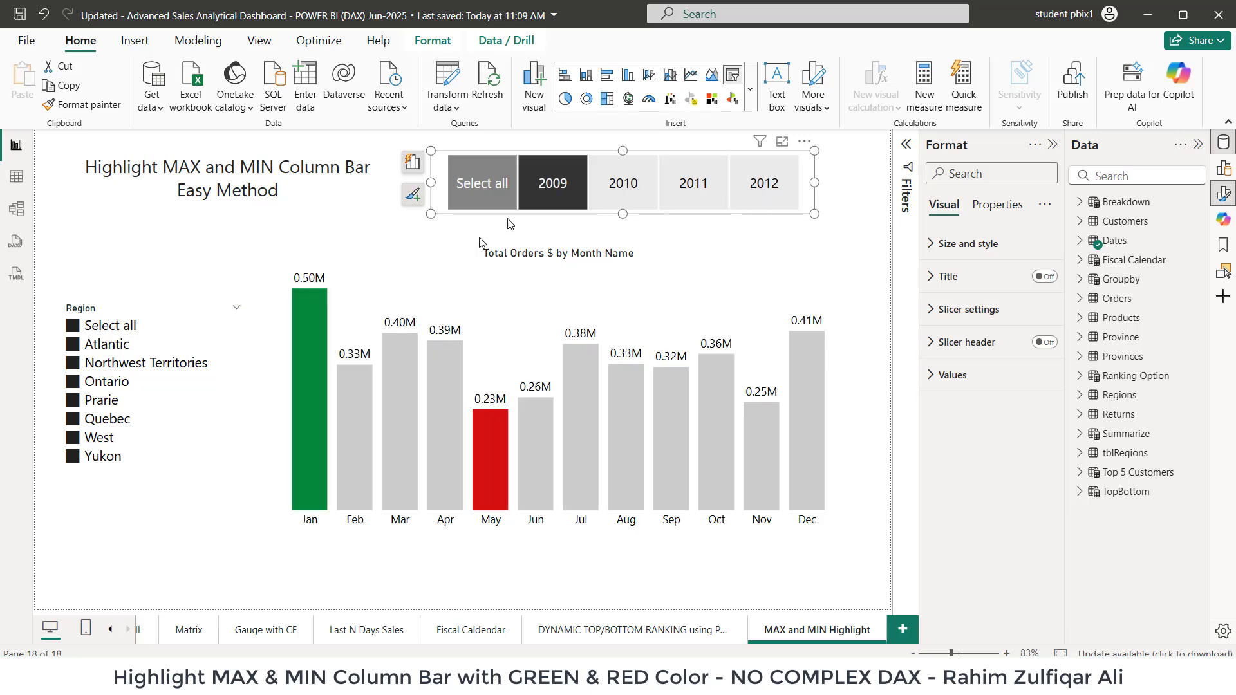
pyautogui.click(122, 382)
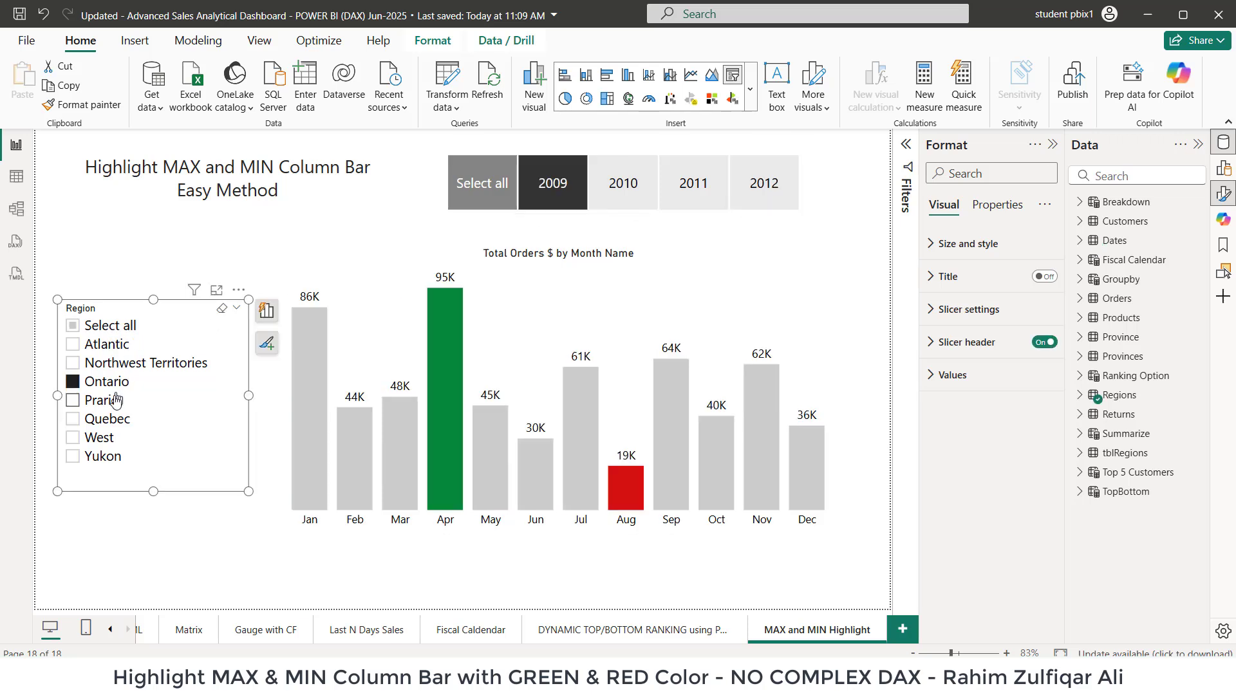
pyautogui.click(107, 418)
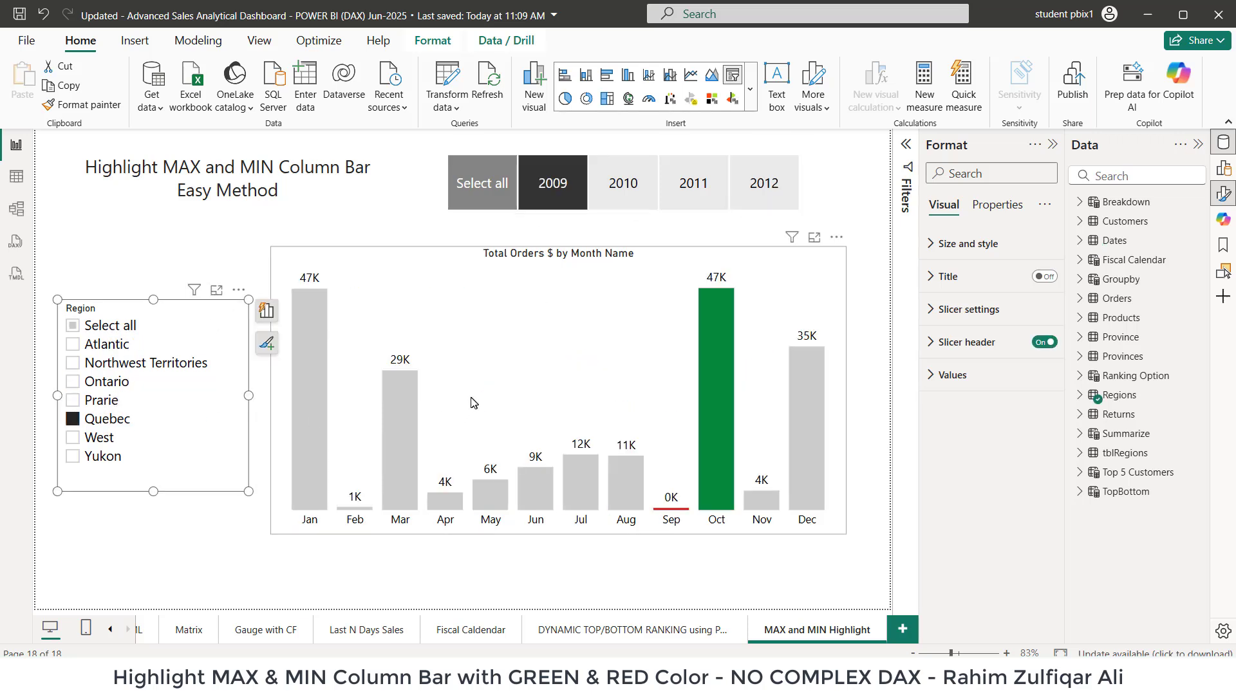